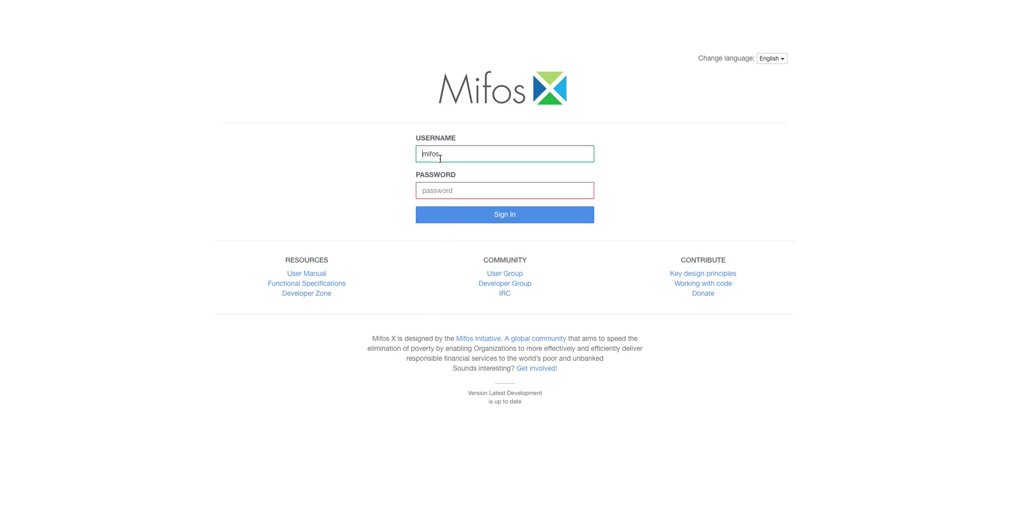
- Sign in to Mifos X with the account password
click(518, 96)
click(429, 190)
text(password)
key(Return)
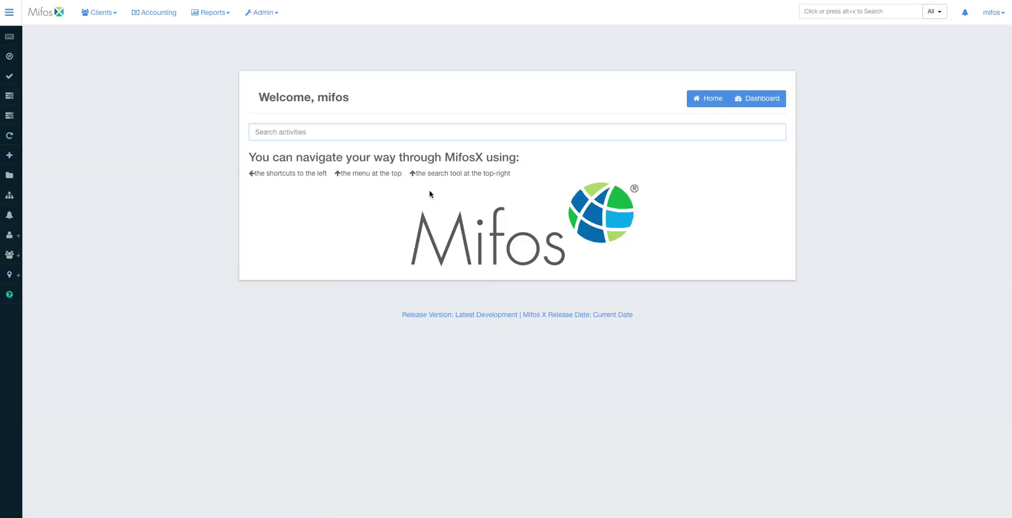
- Open the List of Users from the Admin menu
double_click(329, 99)
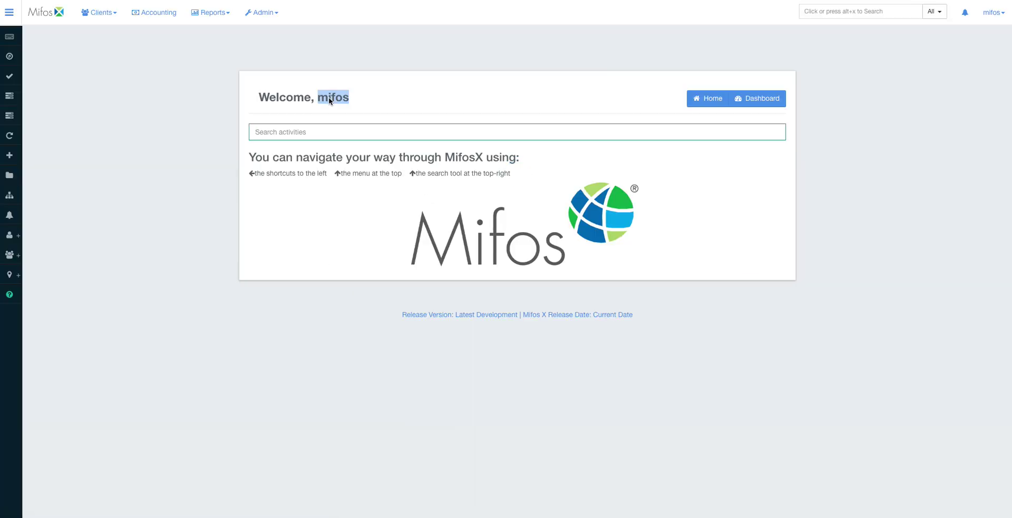
click(262, 12)
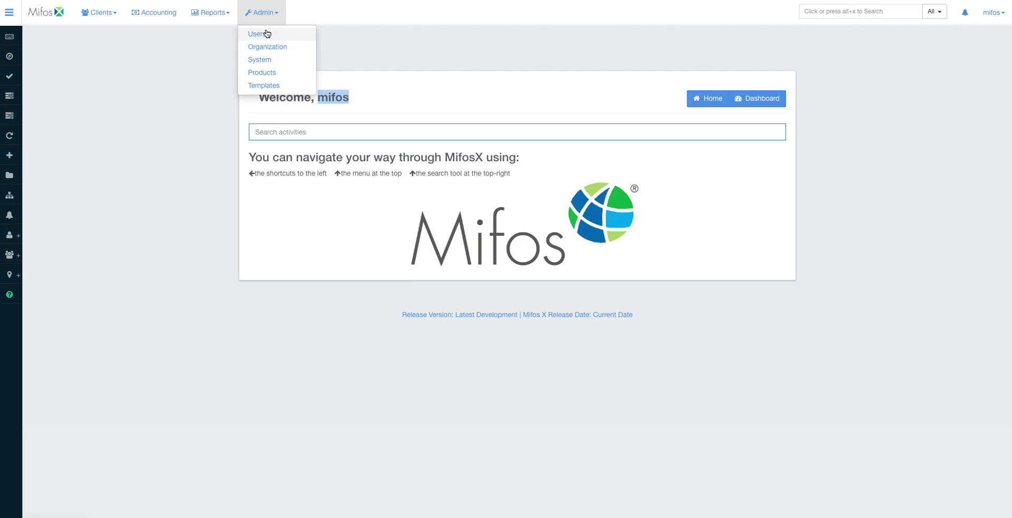
click(266, 33)
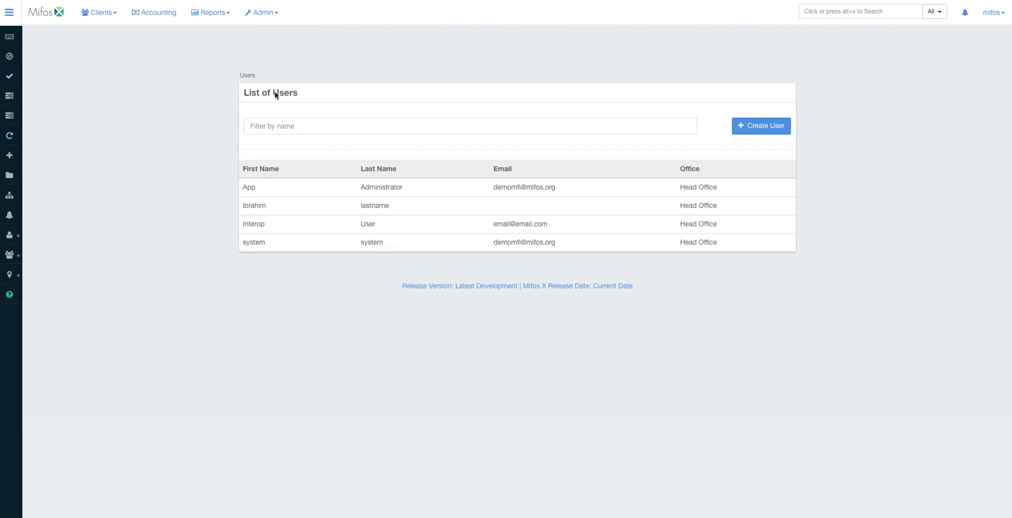
- Create a new user with username 'youtube', first name 'tyoutube' and last name 'password'
click(759, 130)
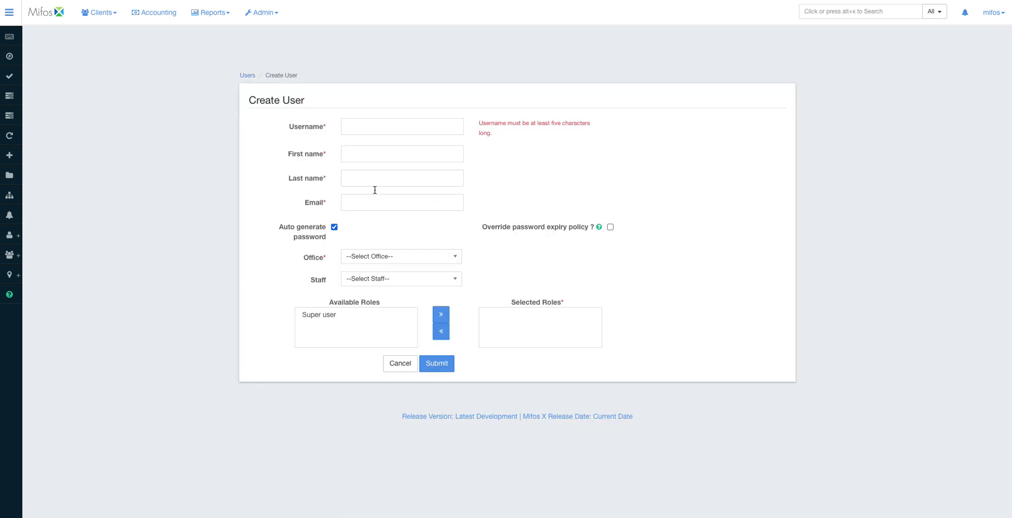
click(373, 124)
text(youtube)
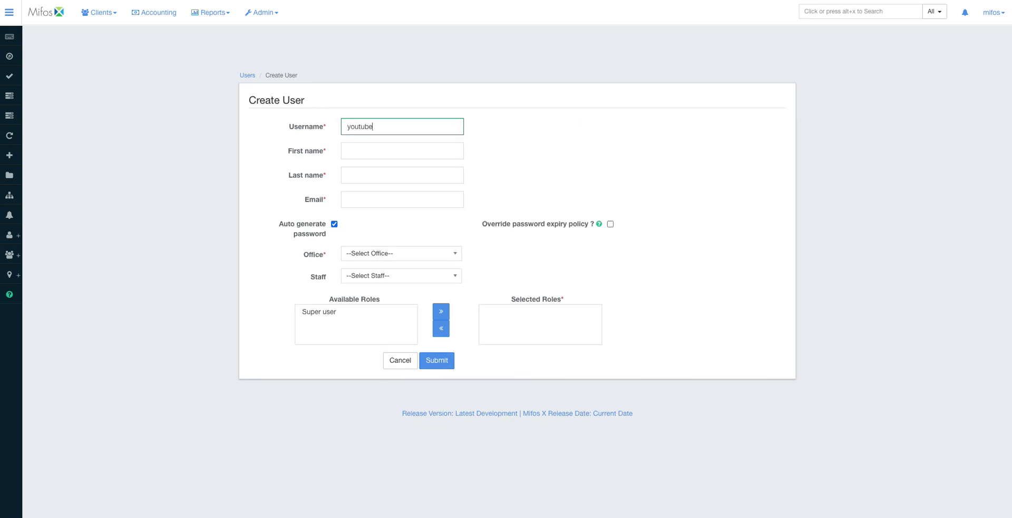
click(355, 150)
click(354, 150)
text(t)
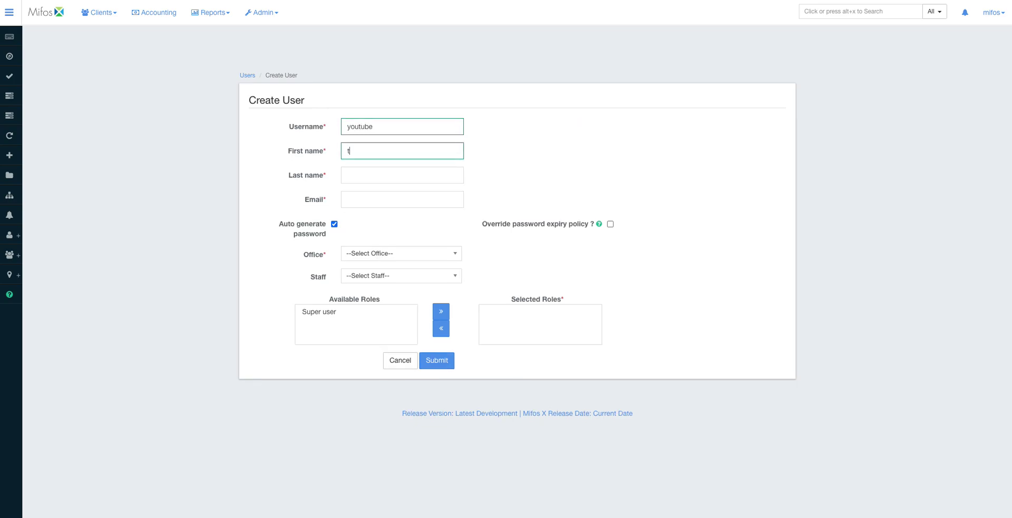
text(youtube)
click(349, 183)
text(password)
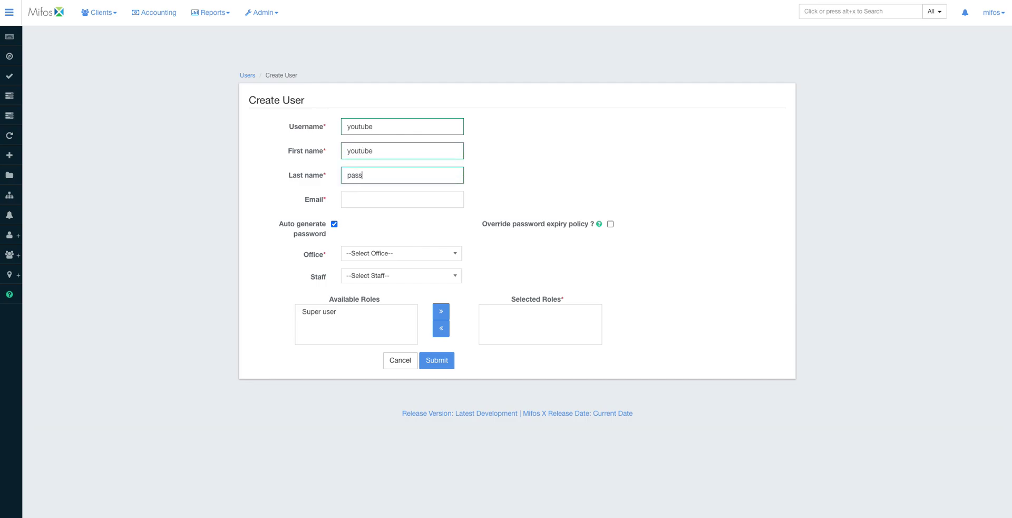
click(374, 197)
- Turn off Auto generate password and enter a matching password in both password fields
click(334, 224)
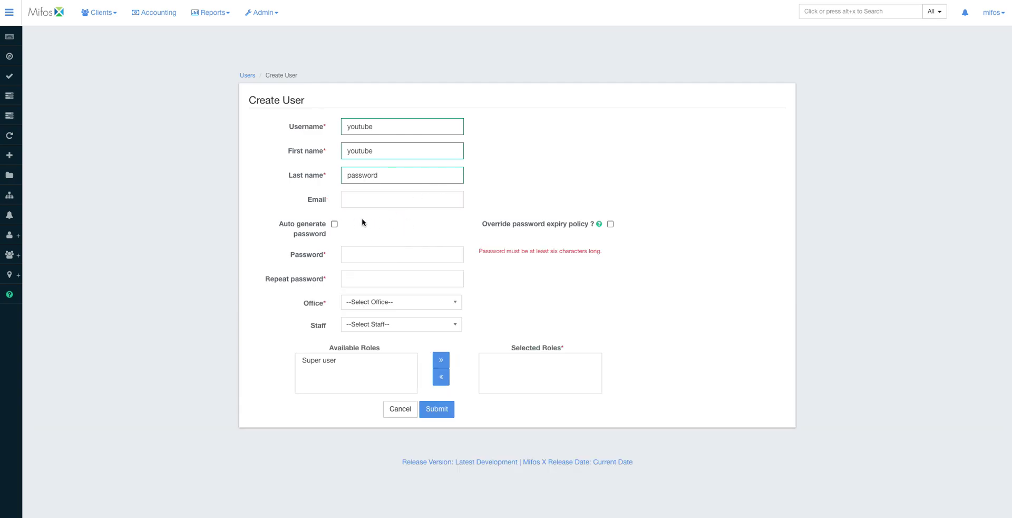
click(334, 224)
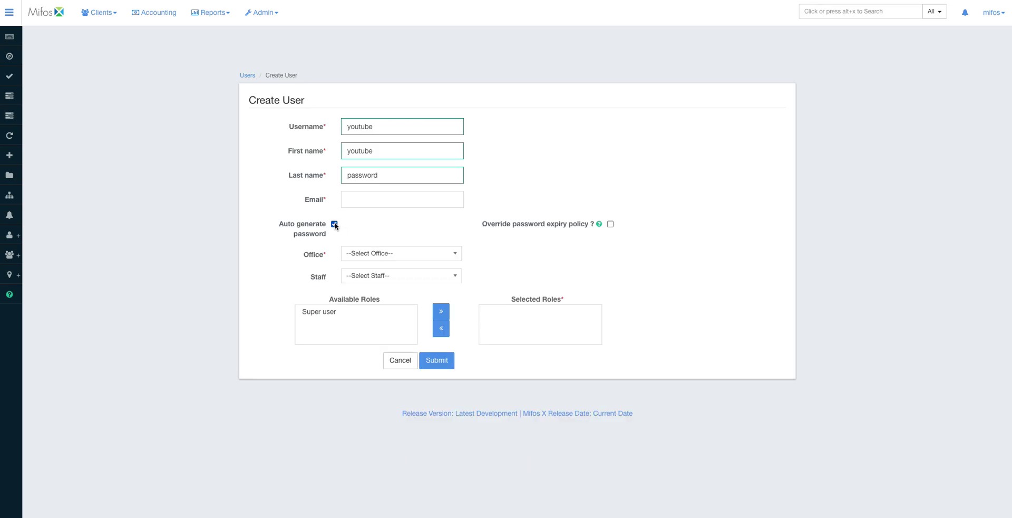
double_click(324, 200)
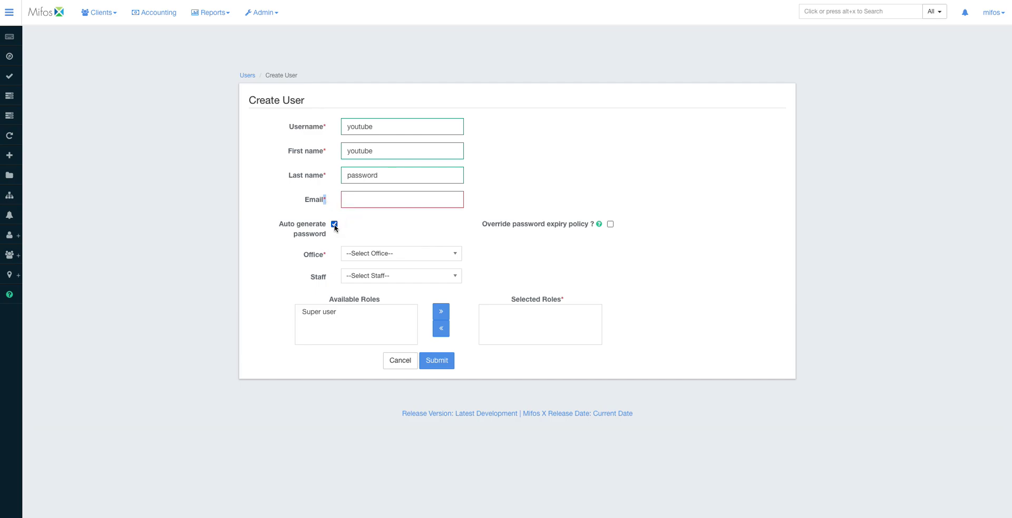
click(334, 225)
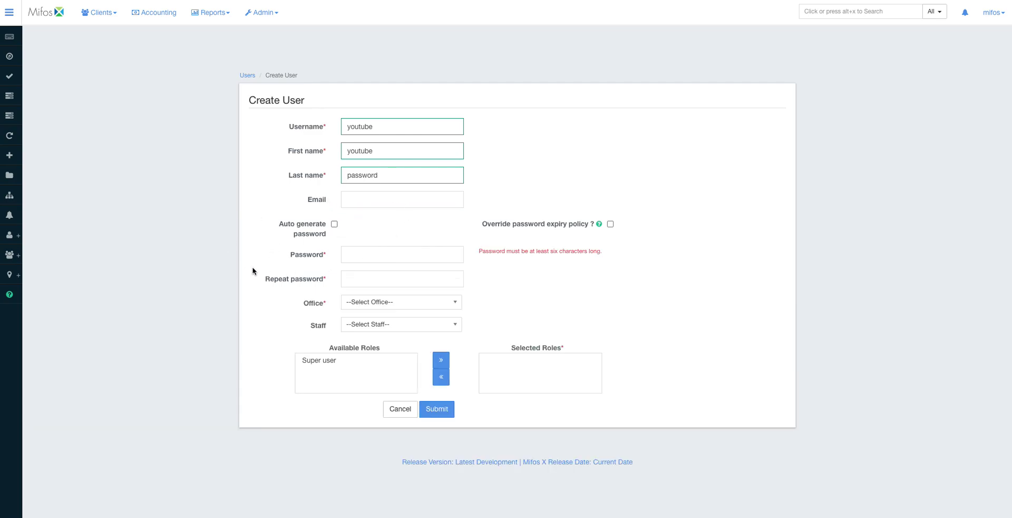
click(360, 258)
text(passw)
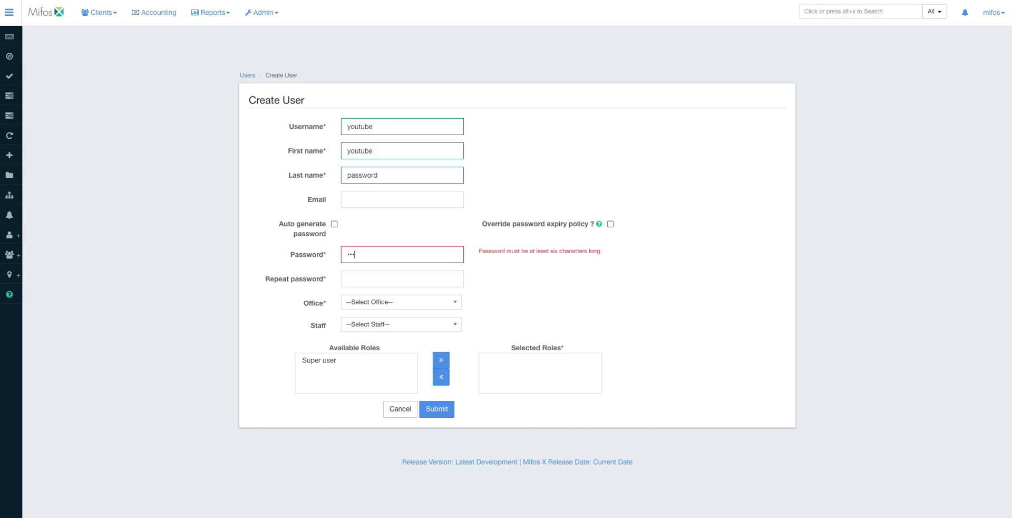
text(or)
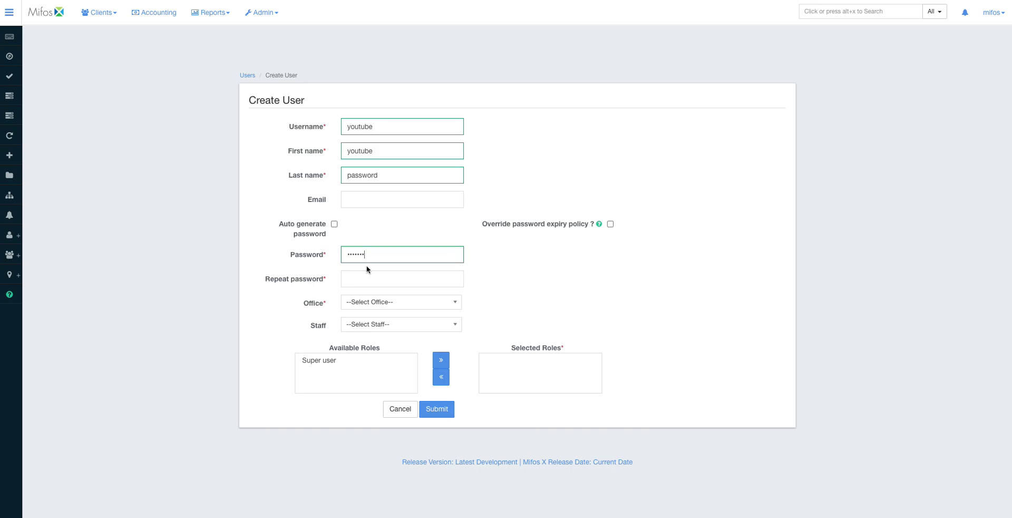
click(375, 280)
text(passwo)
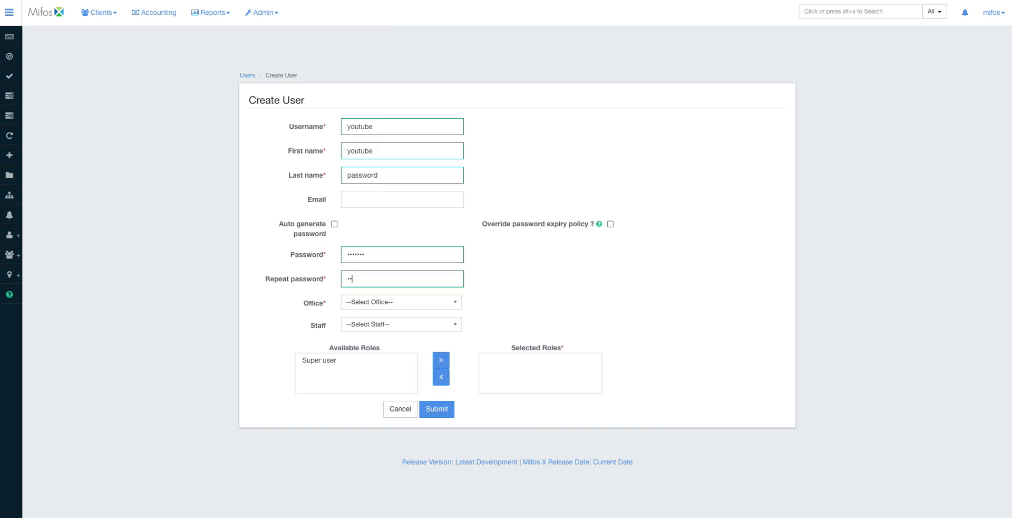
text(r)
- Assign the user to Head Office, link a staff member, grant Super user, and submit
click(383, 305)
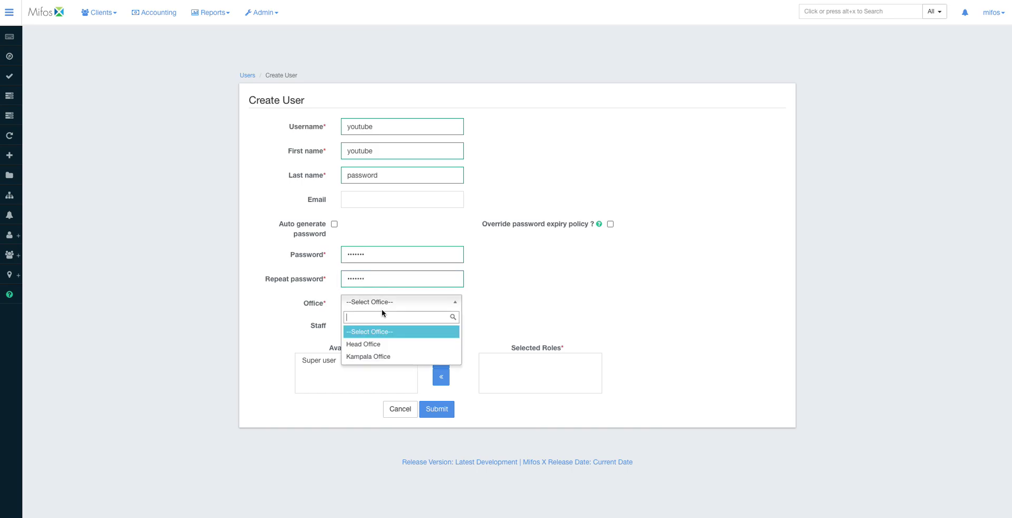
click(385, 344)
click(398, 330)
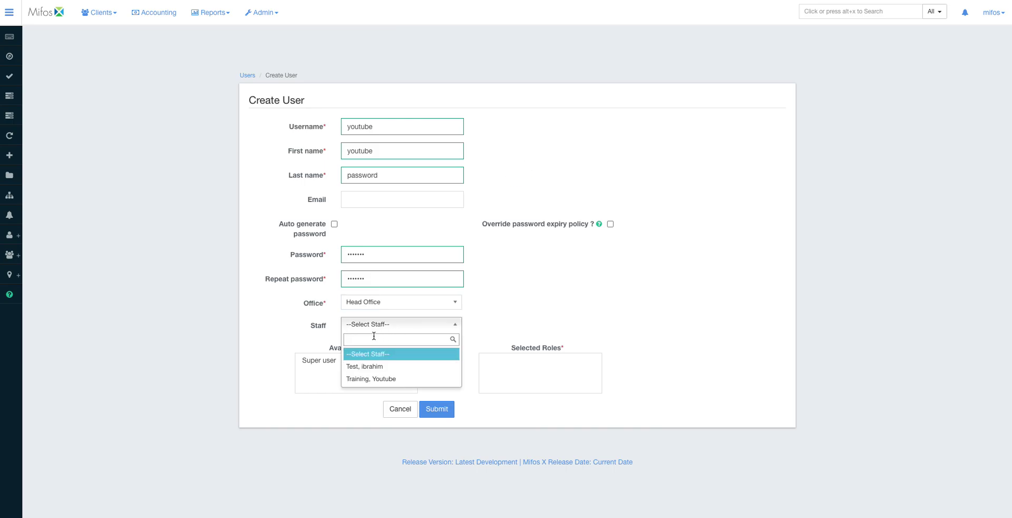
click(380, 383)
click(333, 360)
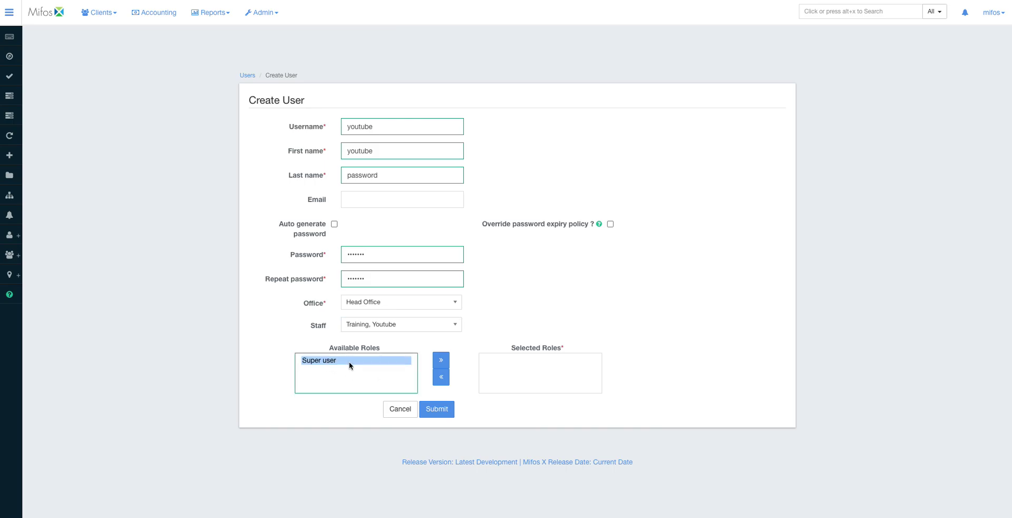
click(446, 362)
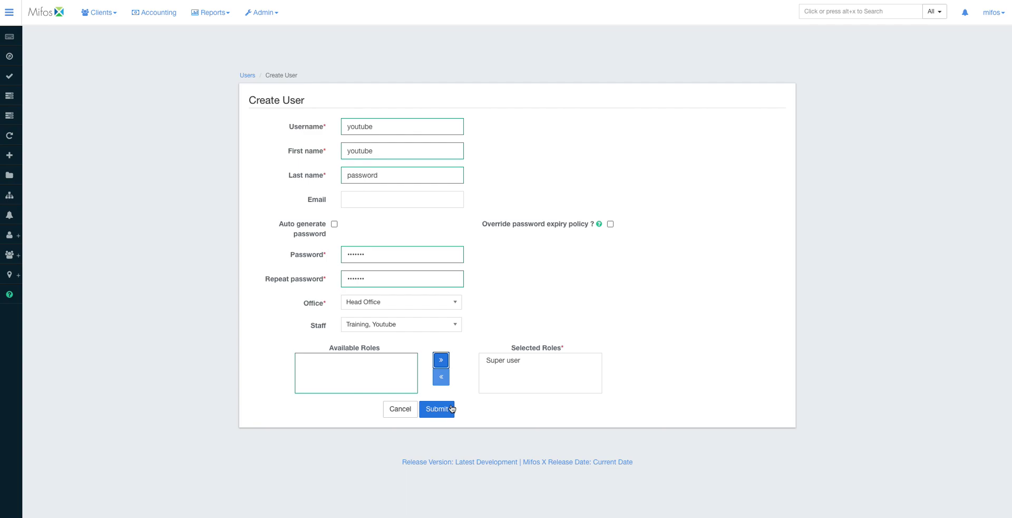
click(436, 412)
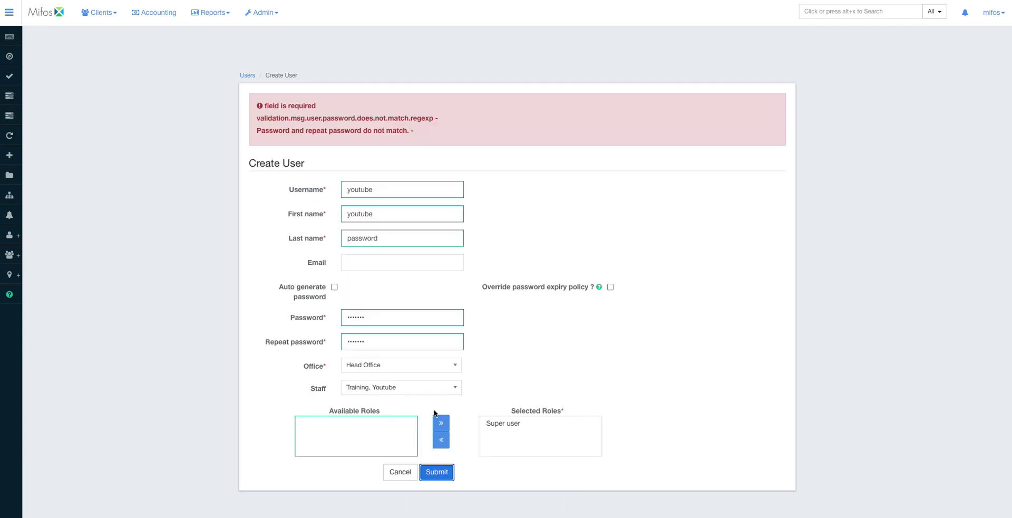
- Retype both password fields and resubmit the new user
double_click(358, 321)
text(p)
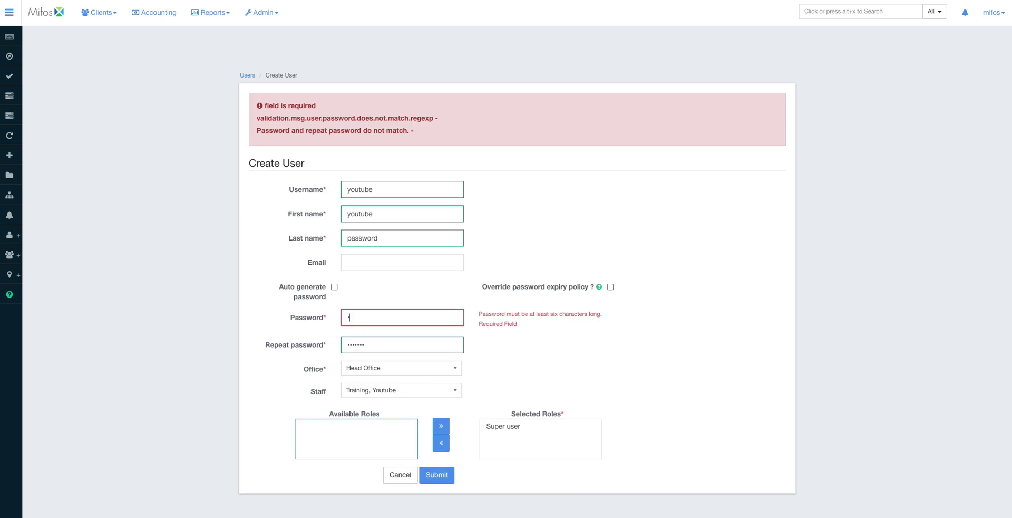
text(assword)
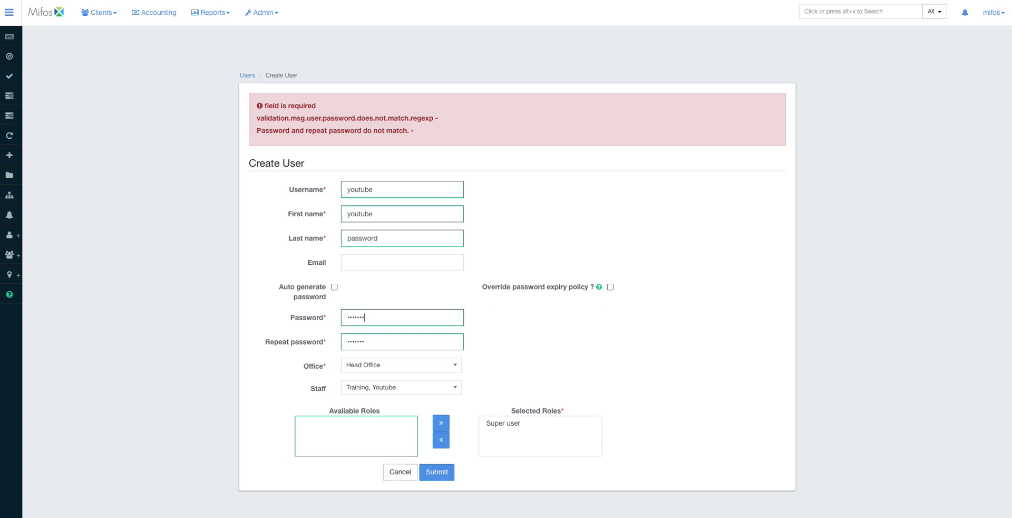
double_click(362, 343)
text(passwor)
click(437, 472)
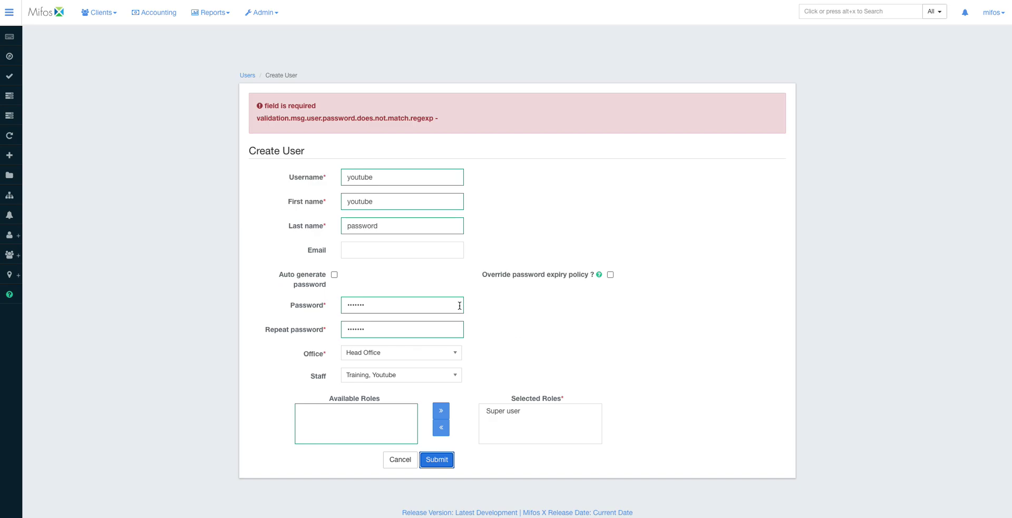
- Enter a stronger password in both fields and submit to create the user
double_click(364, 310)
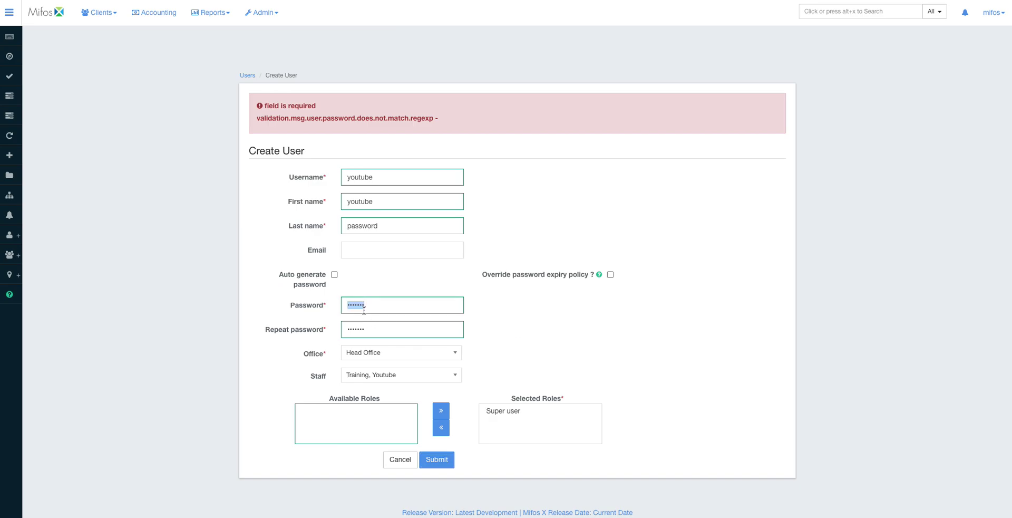
text(Yo)
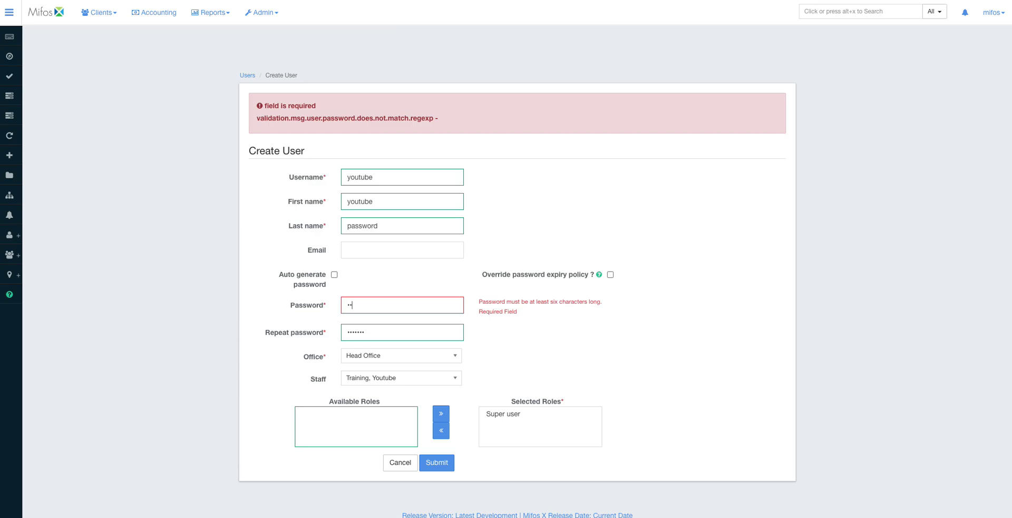
text(utube12)
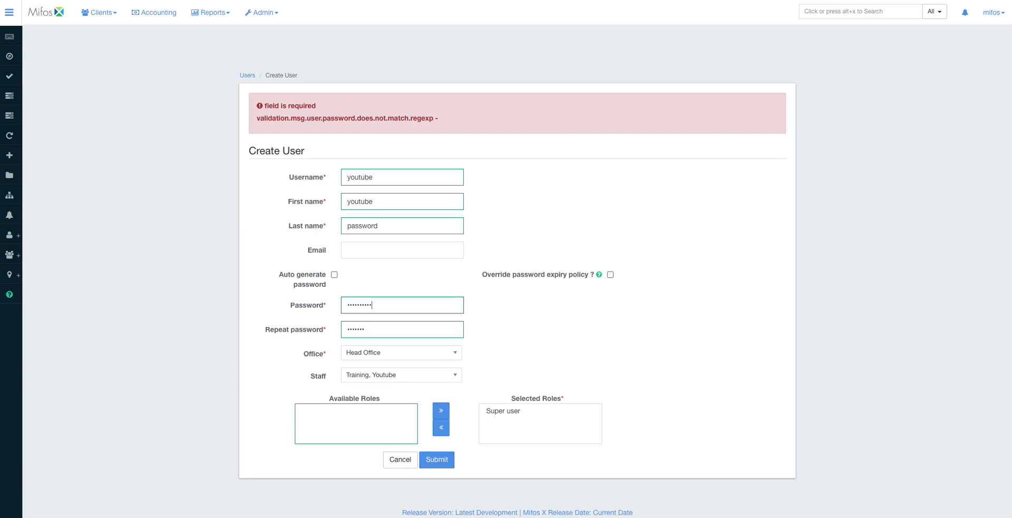
double_click(363, 327)
text(Youtube@123)
key(Return)
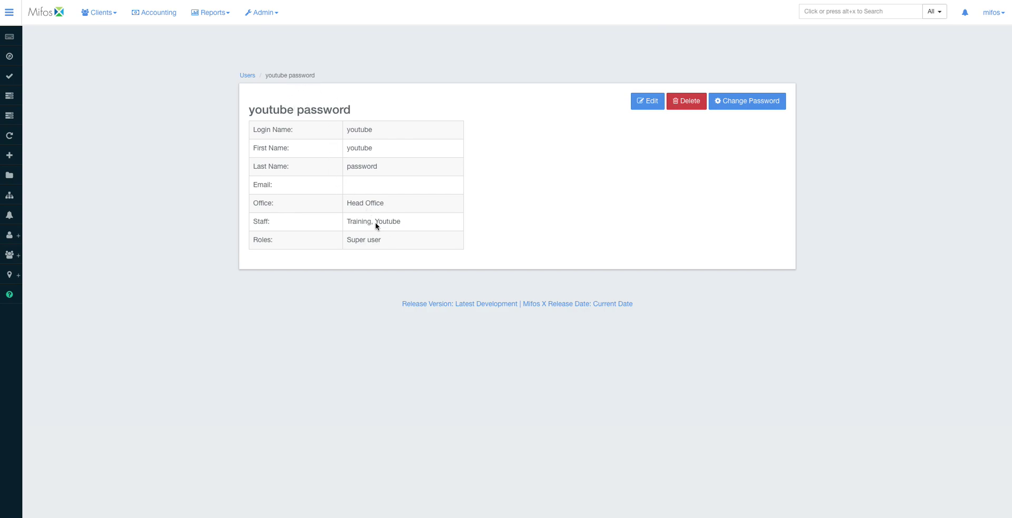
- Edit the user, change the last name to 'Training', and save
click(653, 101)
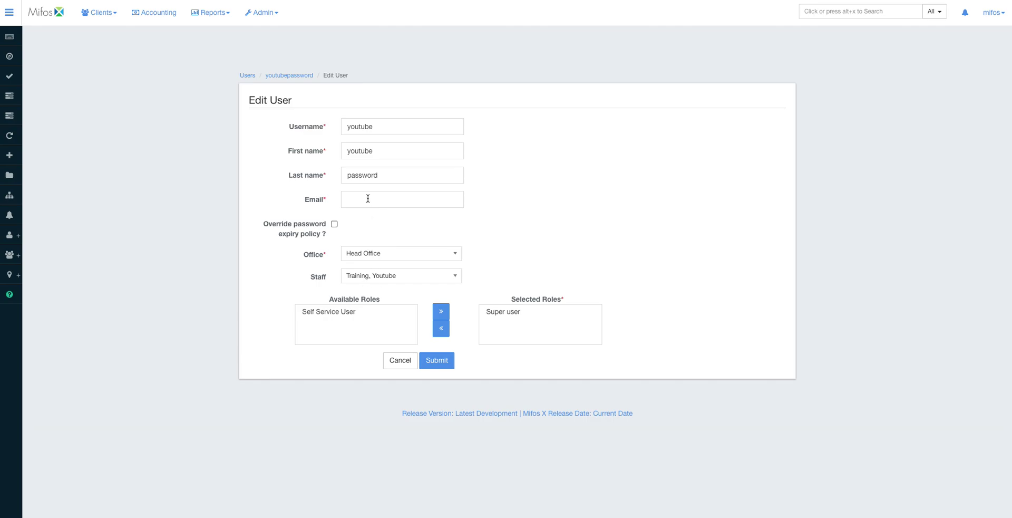
double_click(362, 174)
text(Training)
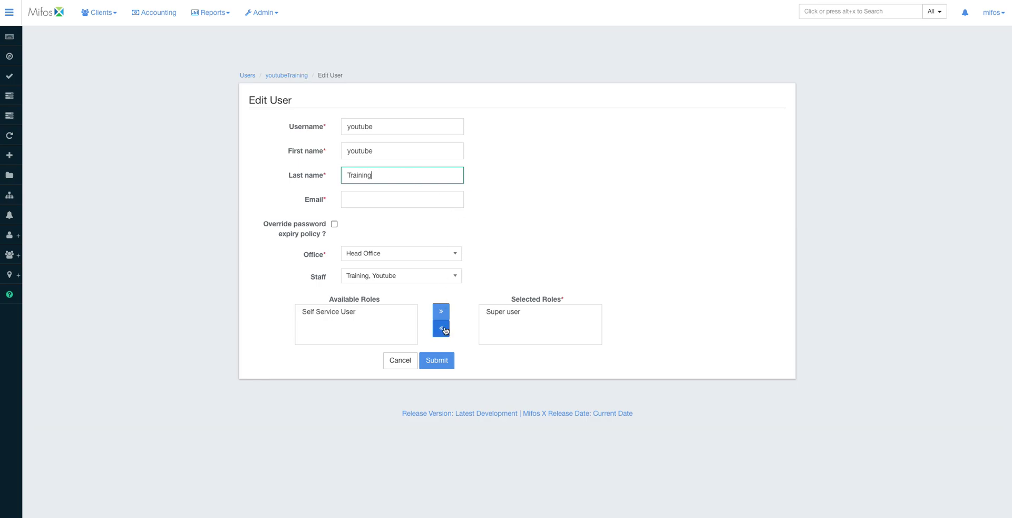
click(446, 369)
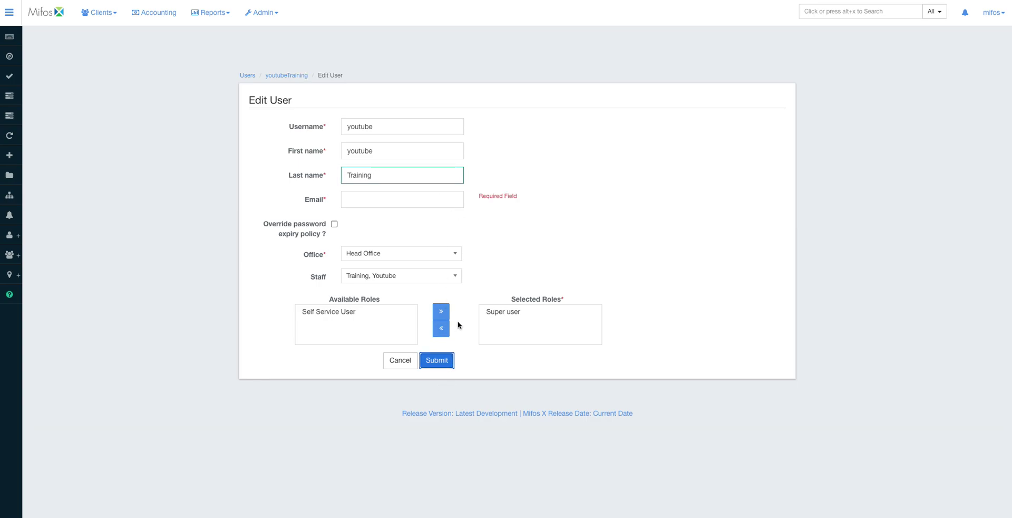
- Enable the password expiry override, add the user's e-mail address, and save
click(335, 224)
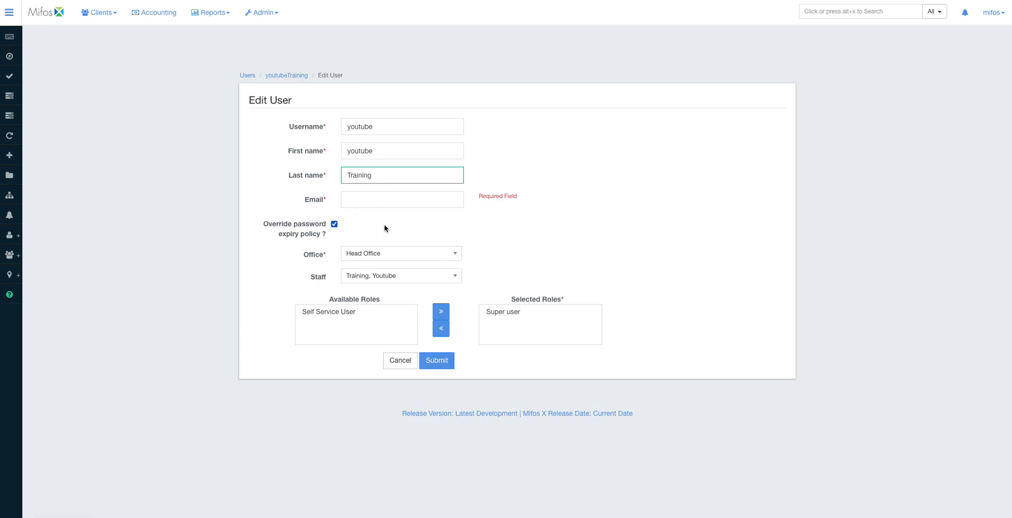
click(371, 198)
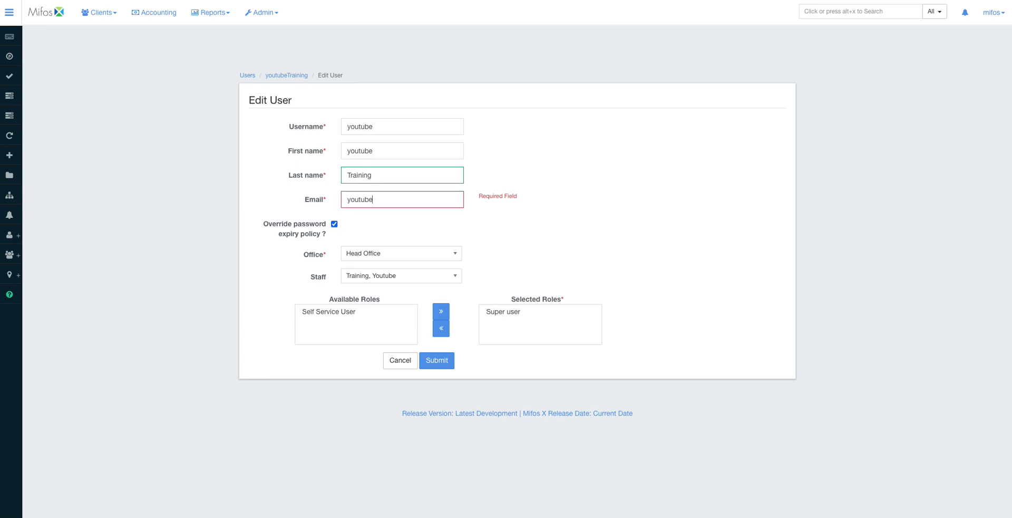
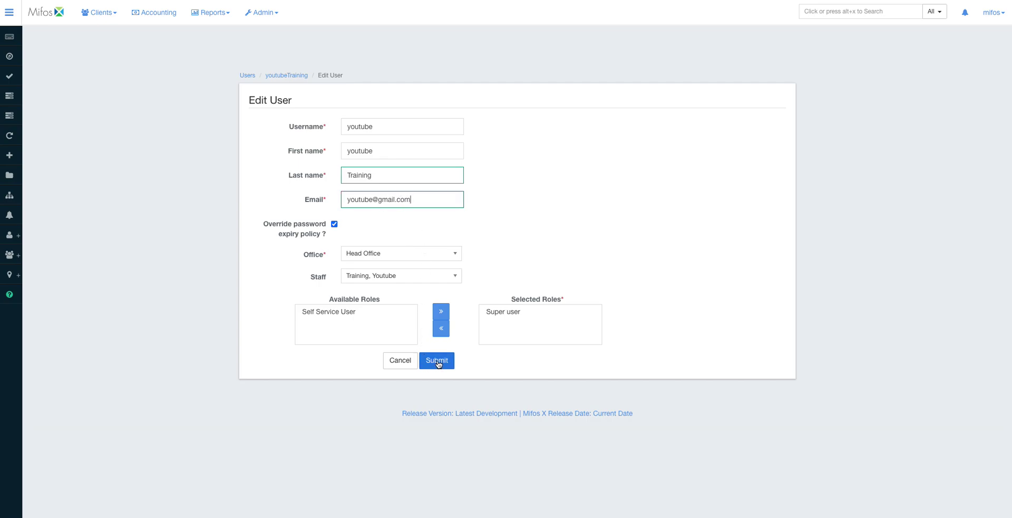
click(438, 363)
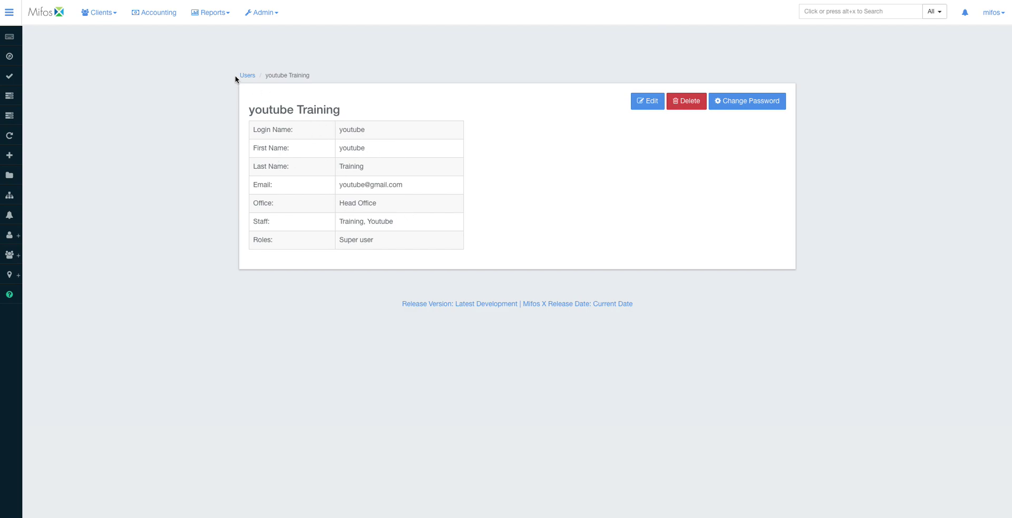
- Go from the users list to Organization and open Manage Offices
click(247, 75)
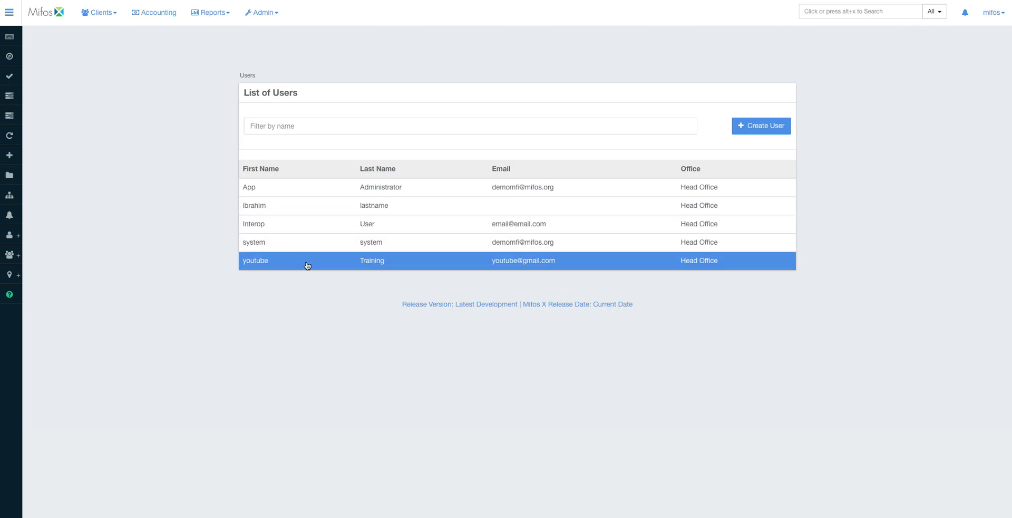
click(259, 13)
click(263, 47)
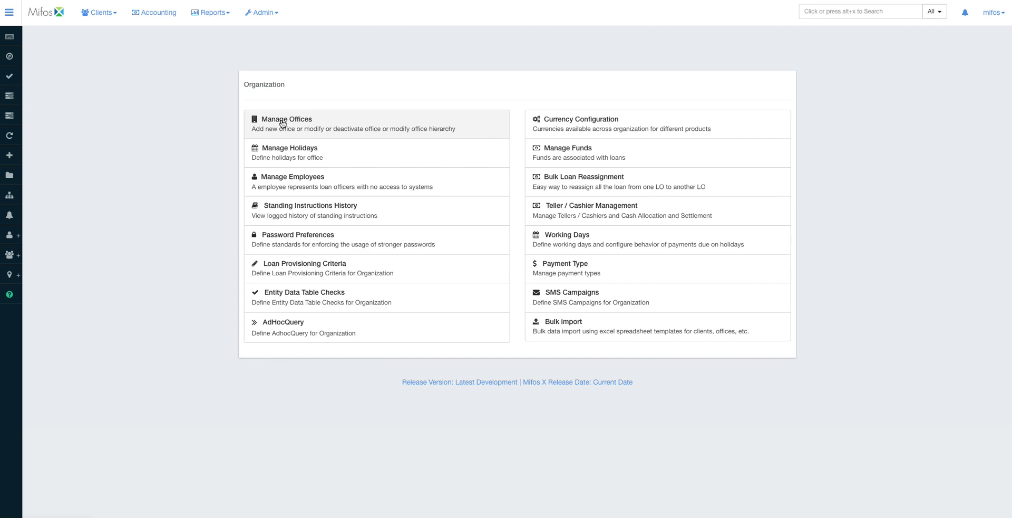
click(283, 124)
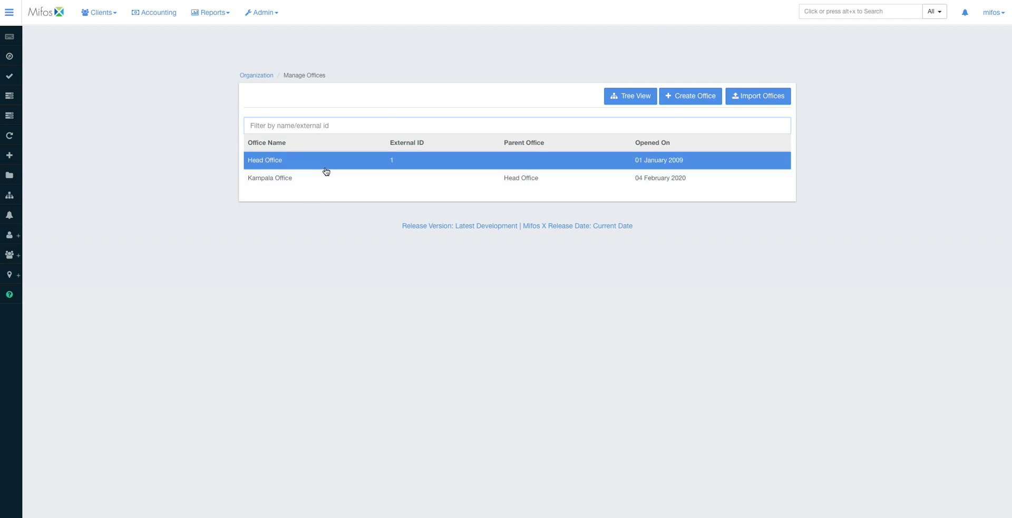
- Start a new office named 'Masaka Office' with Head Office as its parent
click(692, 98)
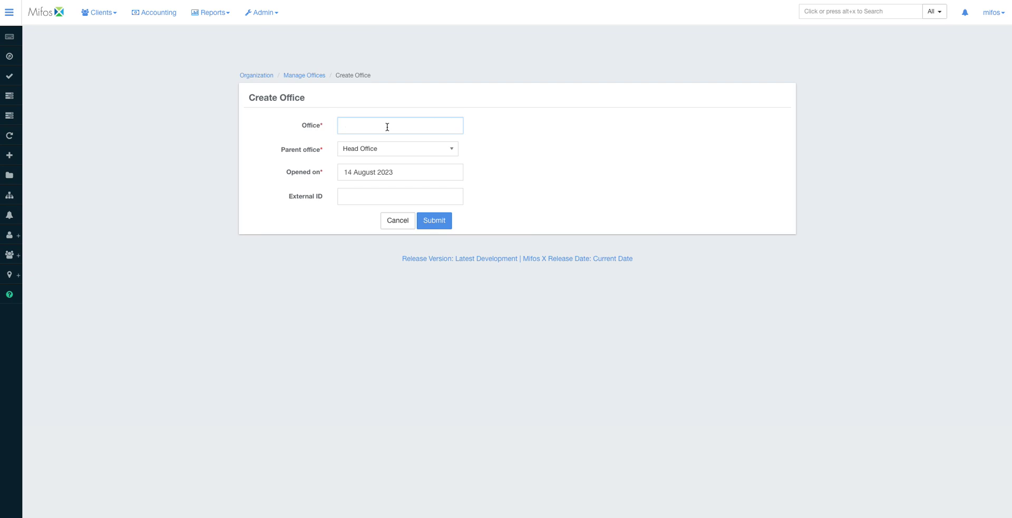
text(Masaka O)
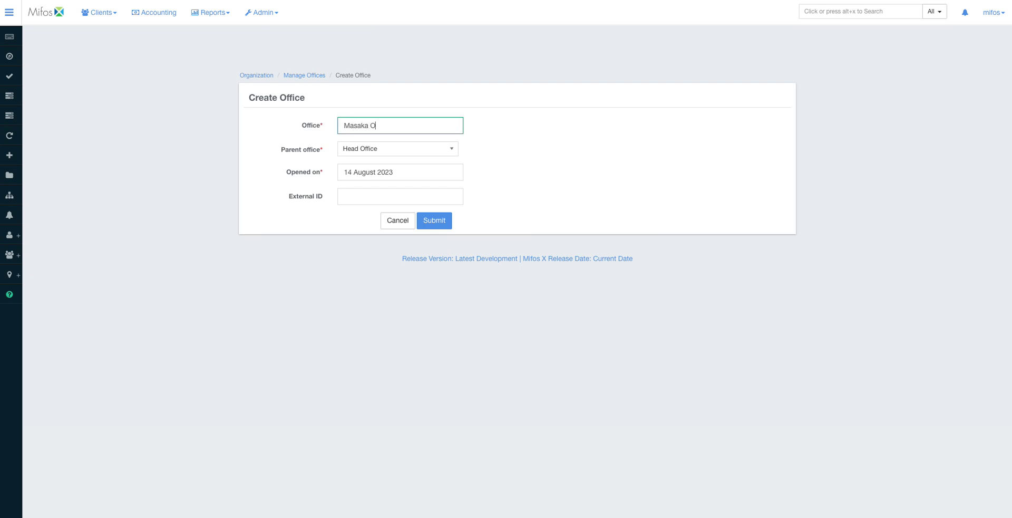
text(ffice)
click(388, 150)
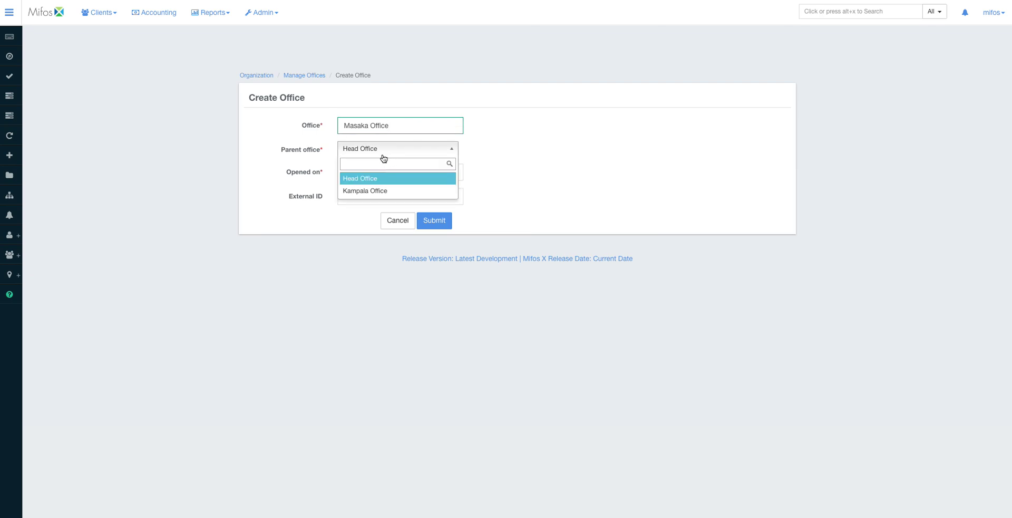
click(495, 155)
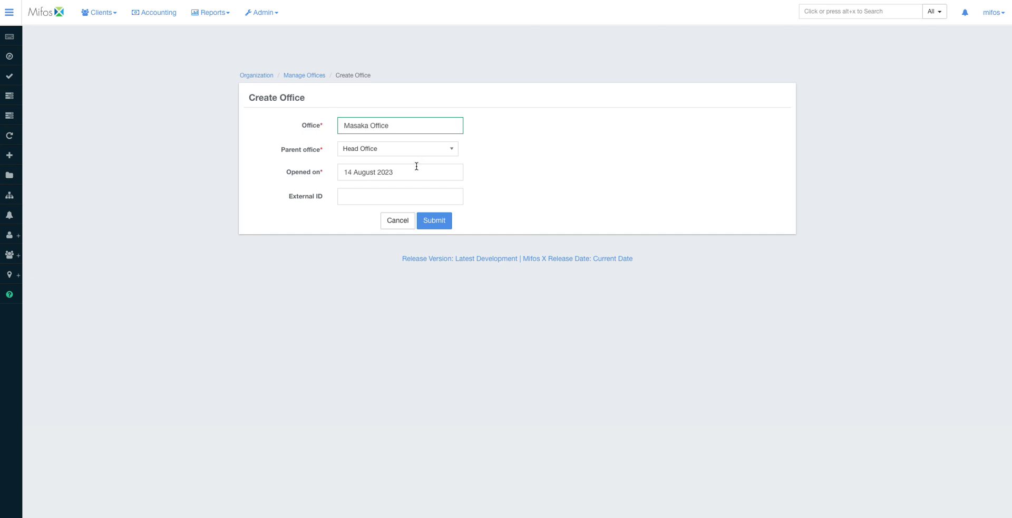
- Set the opening date to 07 June 2022 and save the office
click(414, 174)
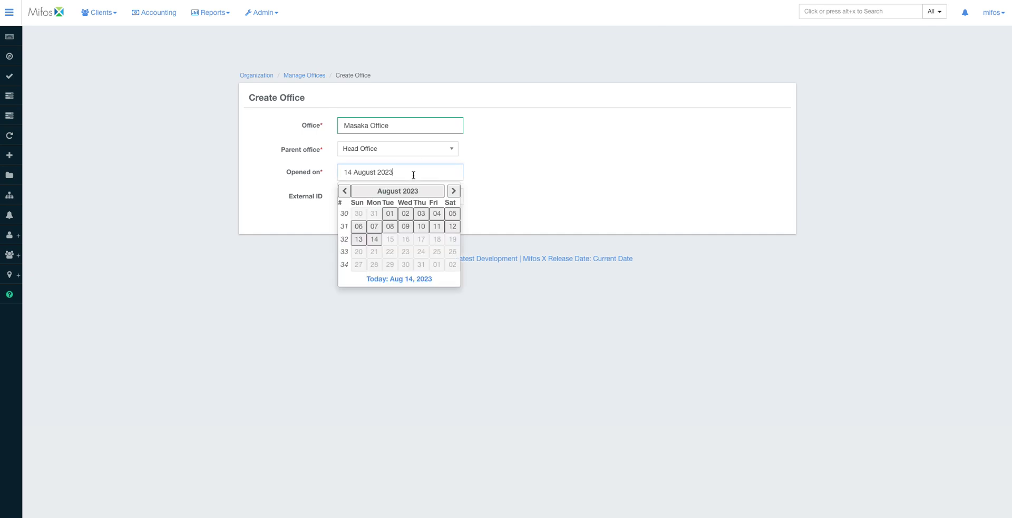
click(343, 191)
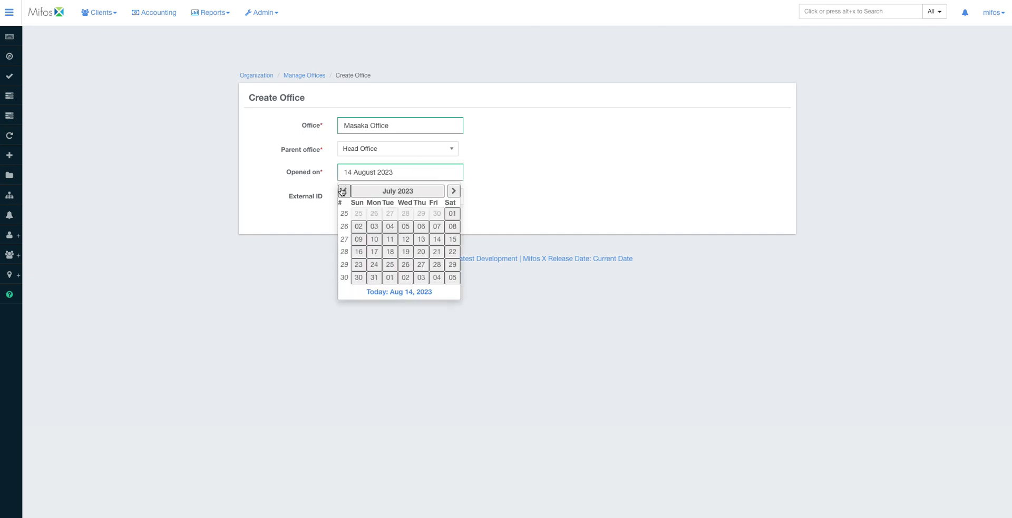
click(343, 191)
click(344, 192)
click(344, 191)
click(345, 192)
click(345, 192)
click(346, 192)
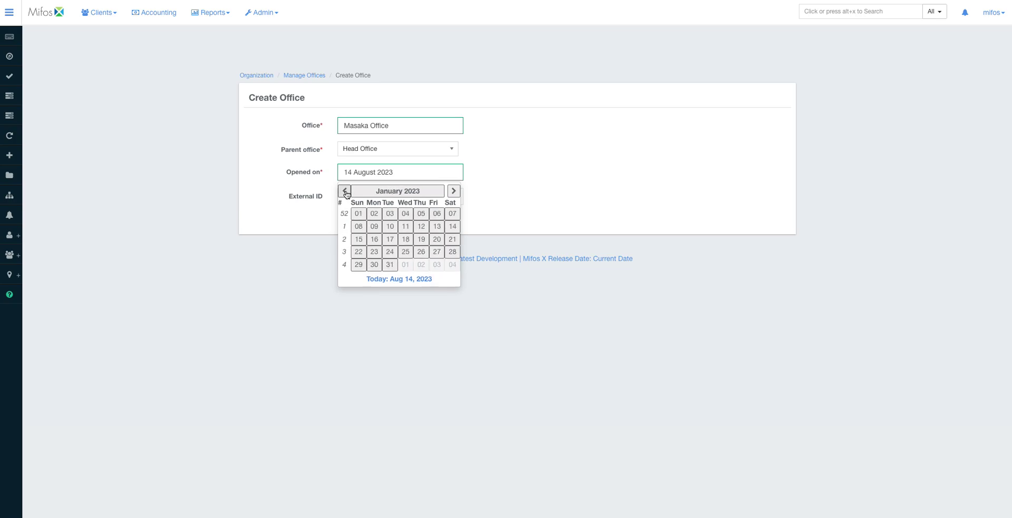
click(345, 193)
click(346, 193)
click(346, 193)
click(346, 193)
click(346, 193)
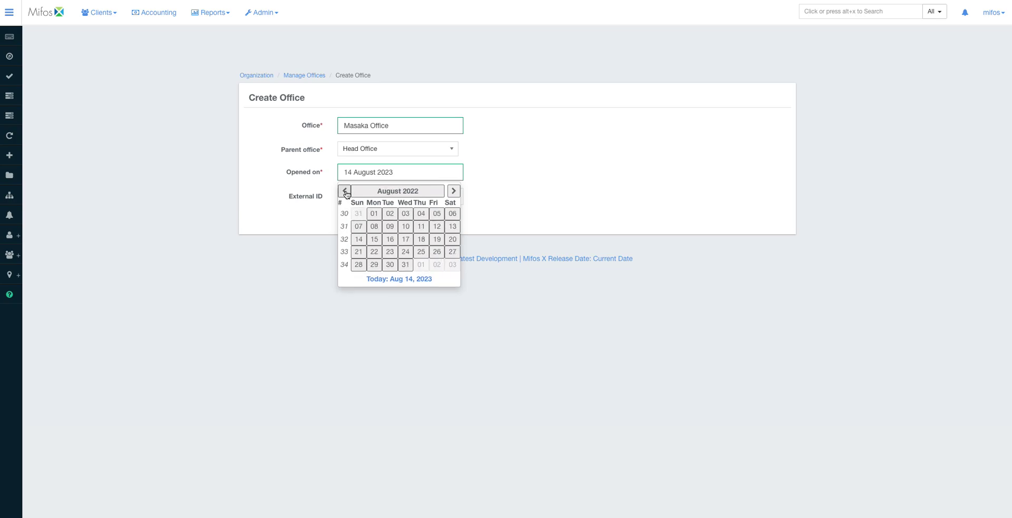
click(346, 193)
click(346, 193)
click(390, 226)
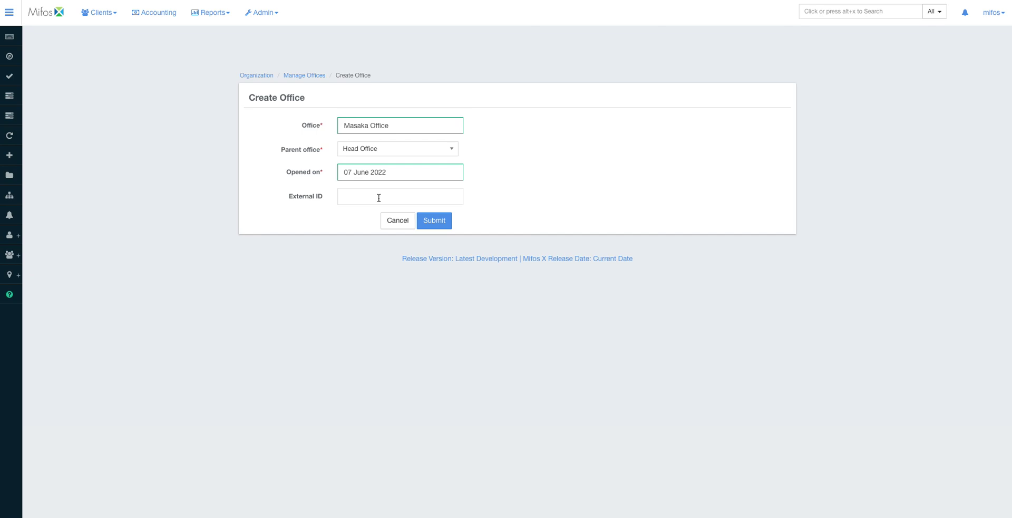
click(435, 222)
click(291, 75)
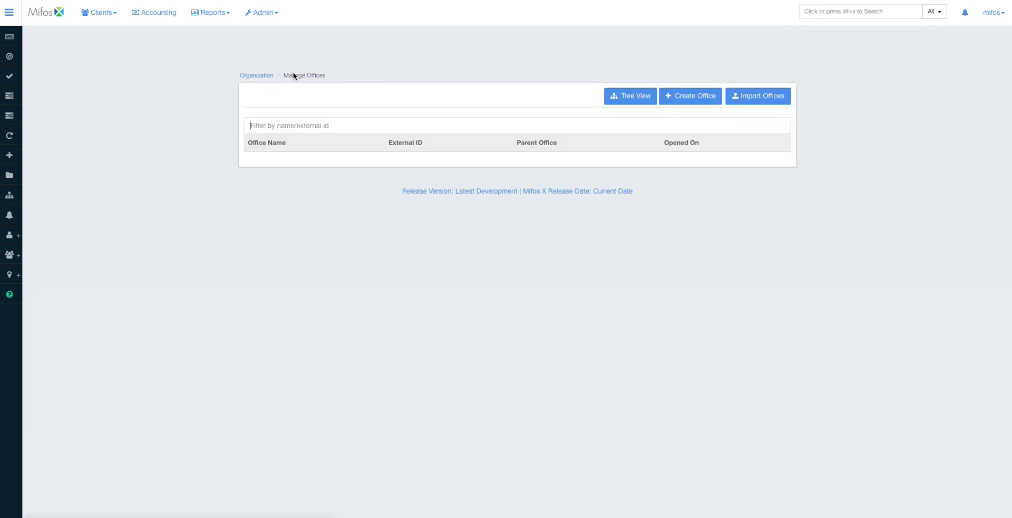
- Show offices in Tree View with all branches expanded, then return to Organization
click(630, 96)
click(266, 122)
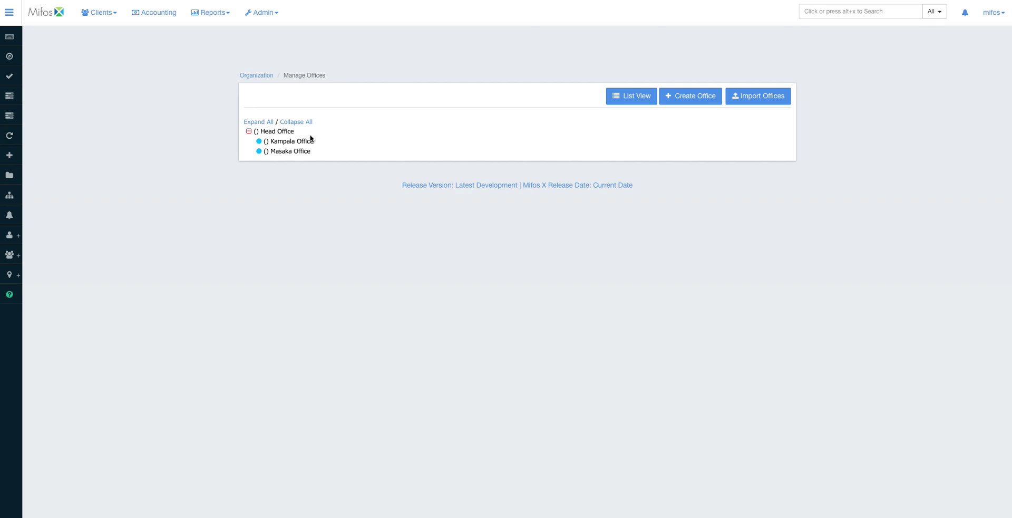
click(257, 76)
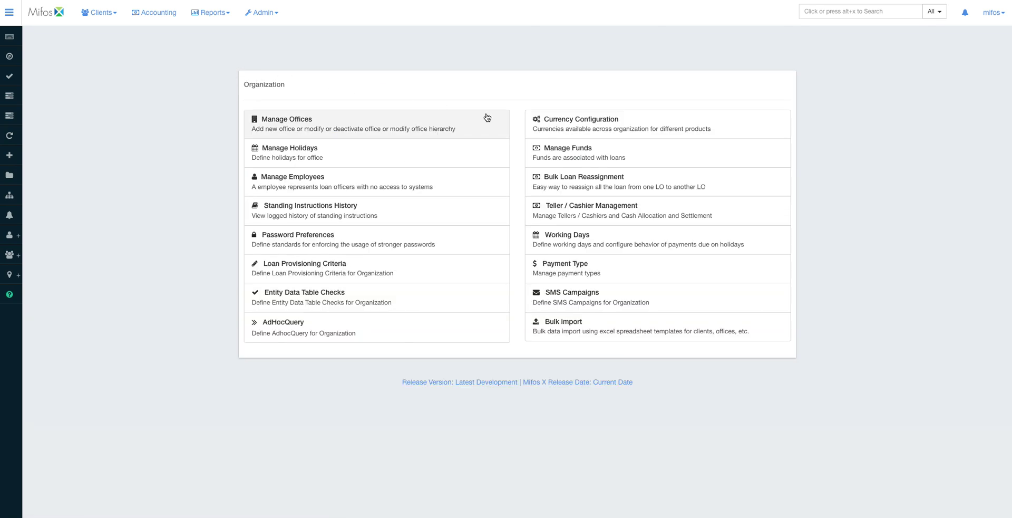
click(582, 122)
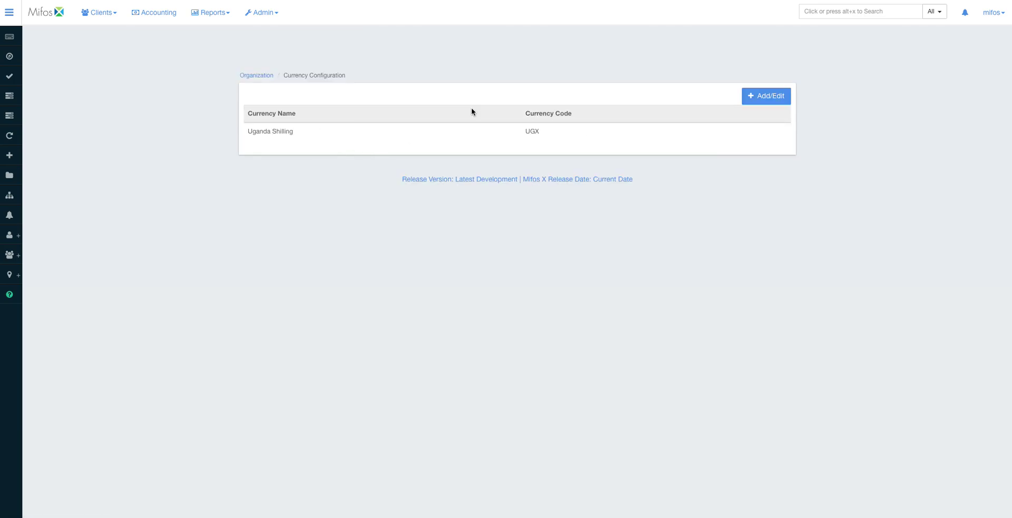
click(766, 96)
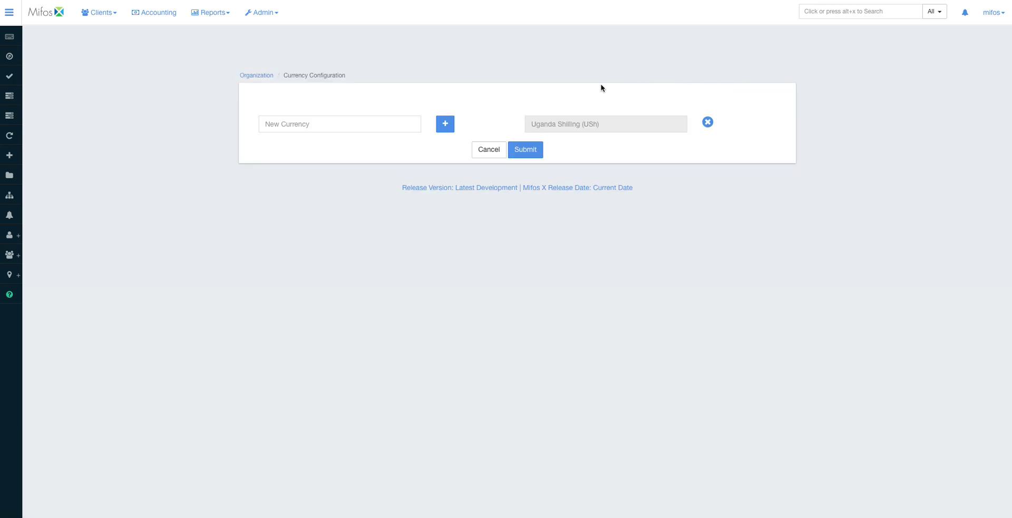
click(366, 127)
text(ken)
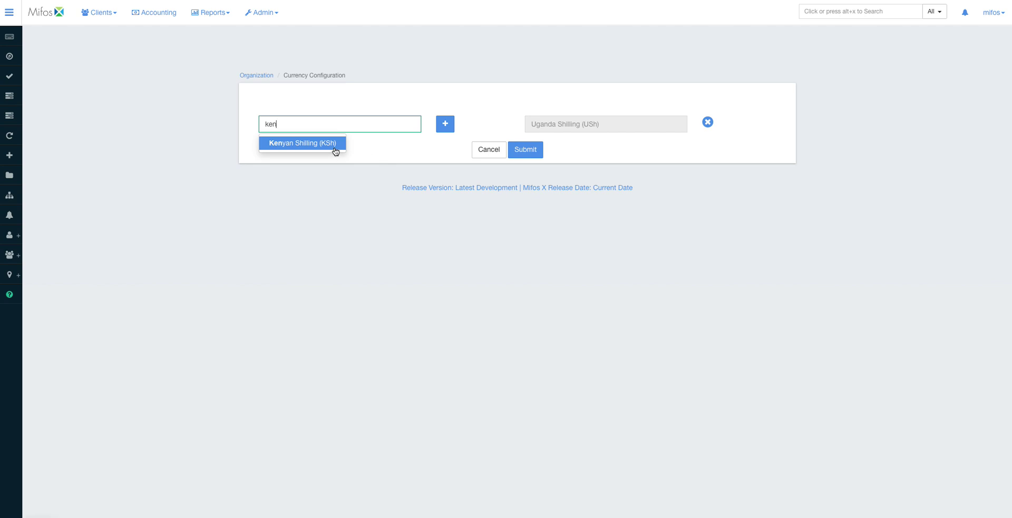
click(334, 150)
click(445, 125)
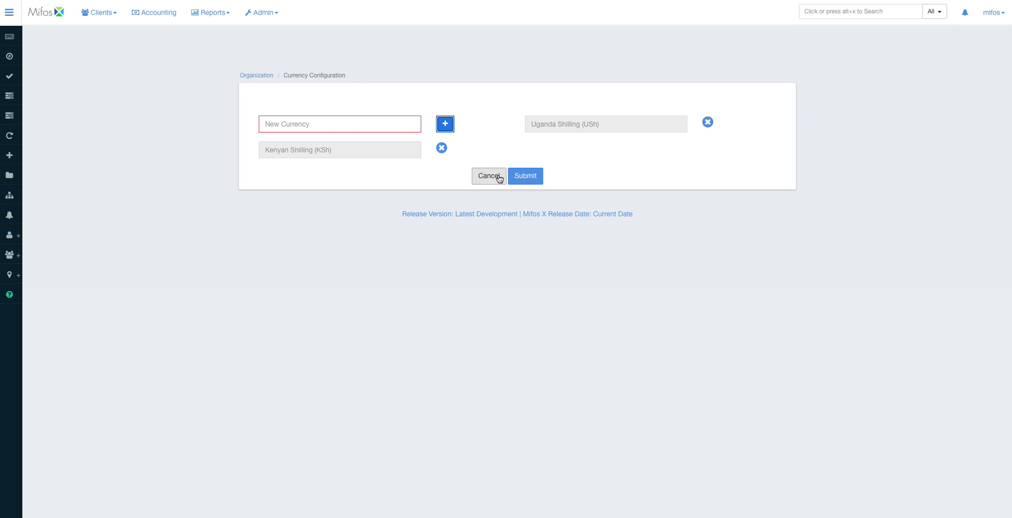
click(498, 177)
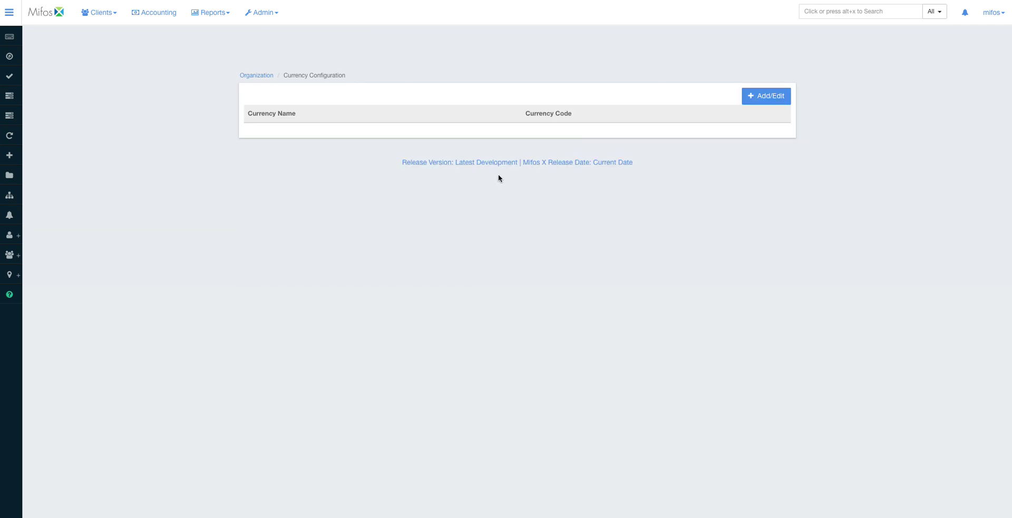
click(259, 76)
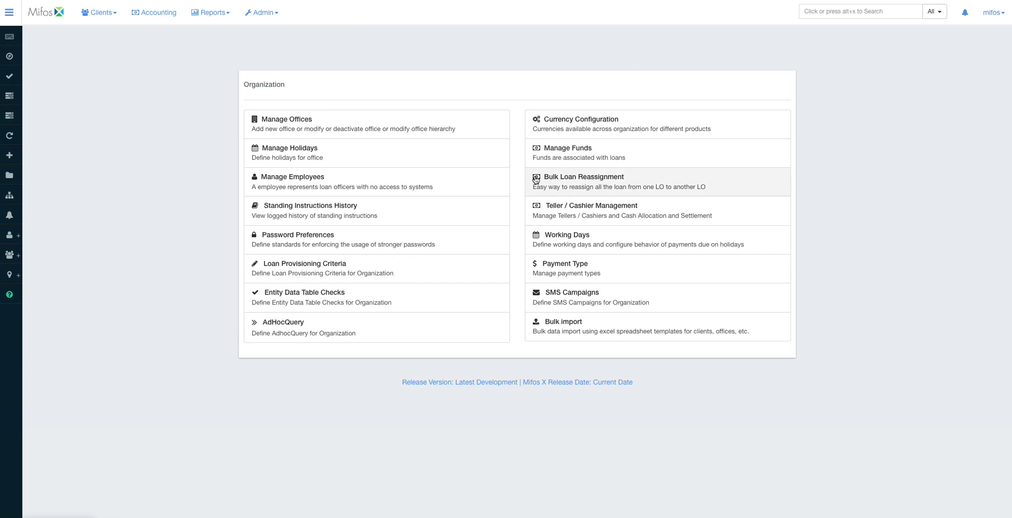
- Add 'Refugee fund' in Manage Funds, then go back to Organization settings
click(547, 158)
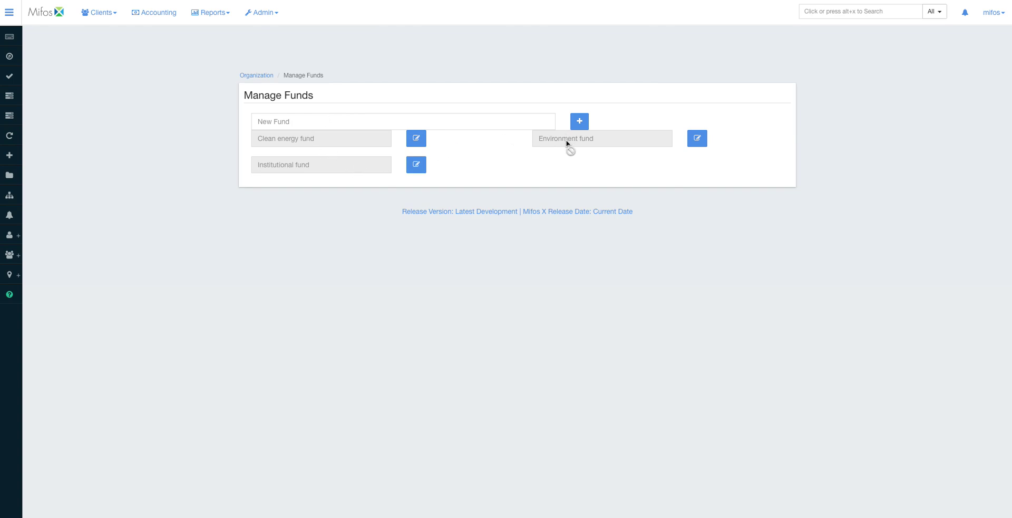
click(441, 122)
text(Educat)
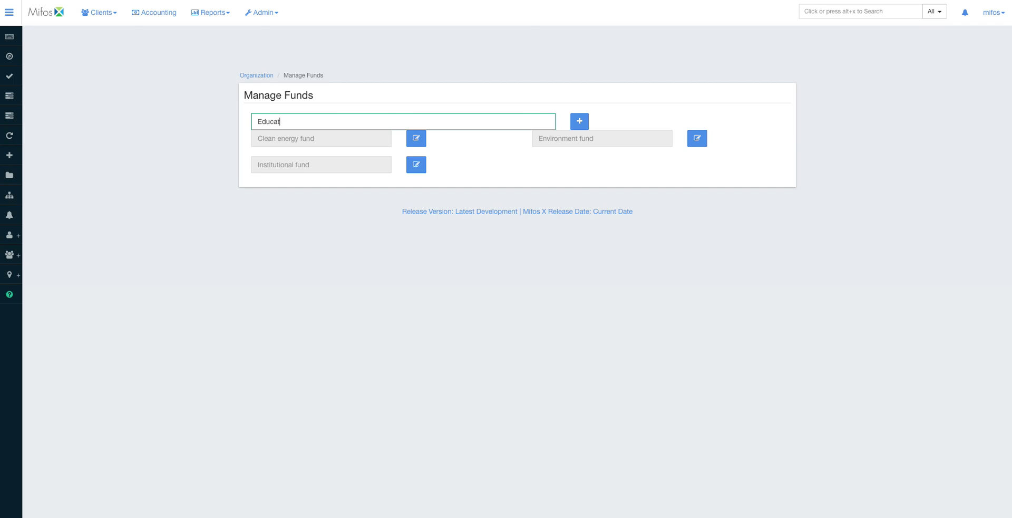
key(BackSpace)
key(BackSpace)
key(BackSpace)
key(BackSpace)
key(BackSpace)
key(BackSpace)
text(Refugee fund)
click(584, 124)
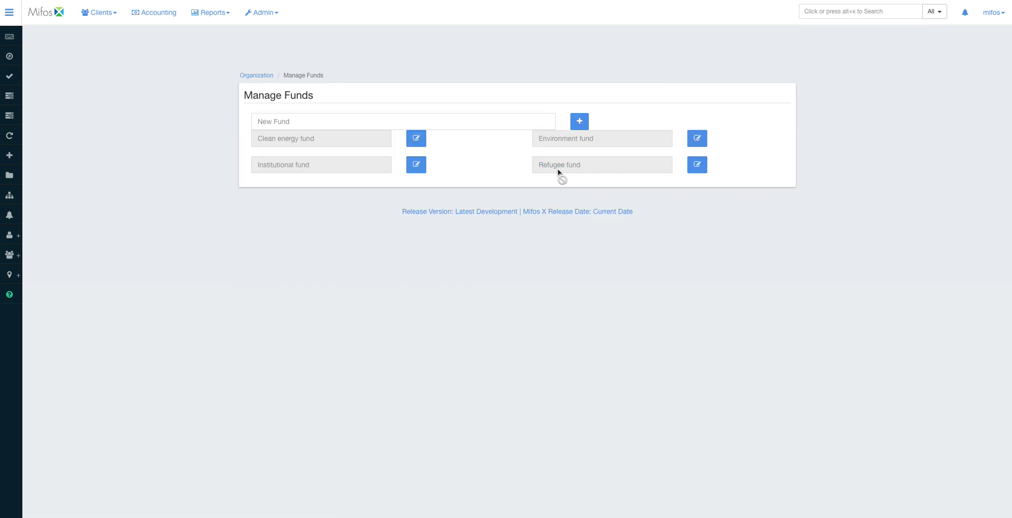
click(258, 76)
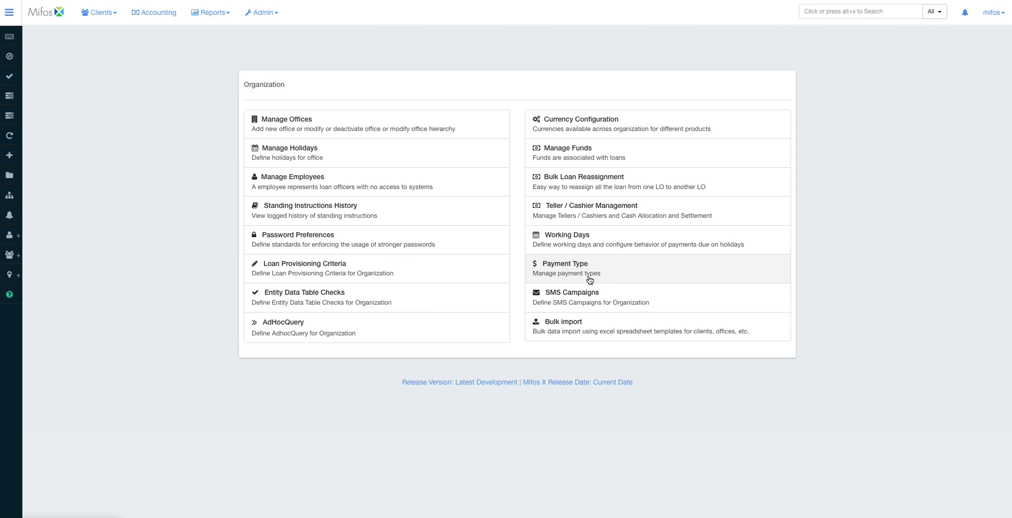
- Open the payment type list (Cash, Money Transfer, Stanbic bank) and start a new payment type
click(588, 276)
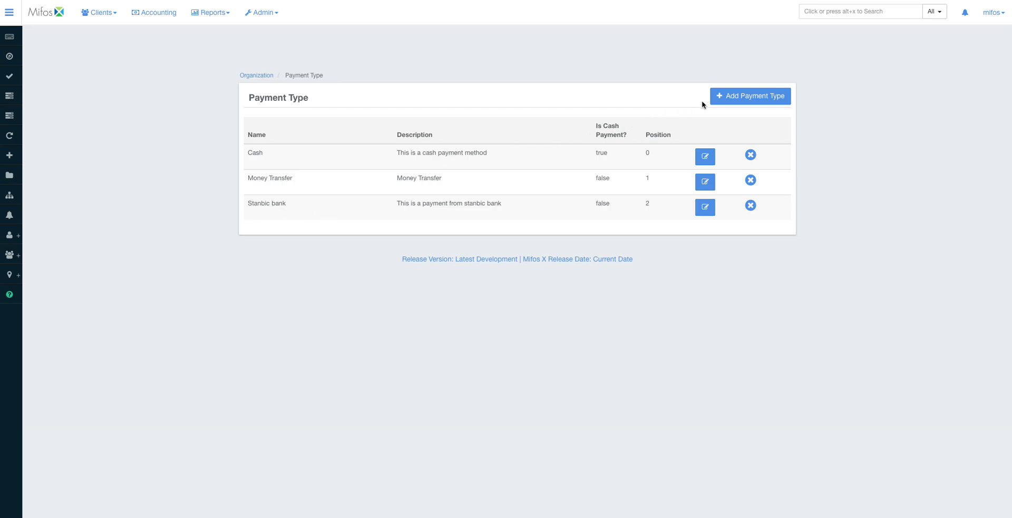
click(740, 99)
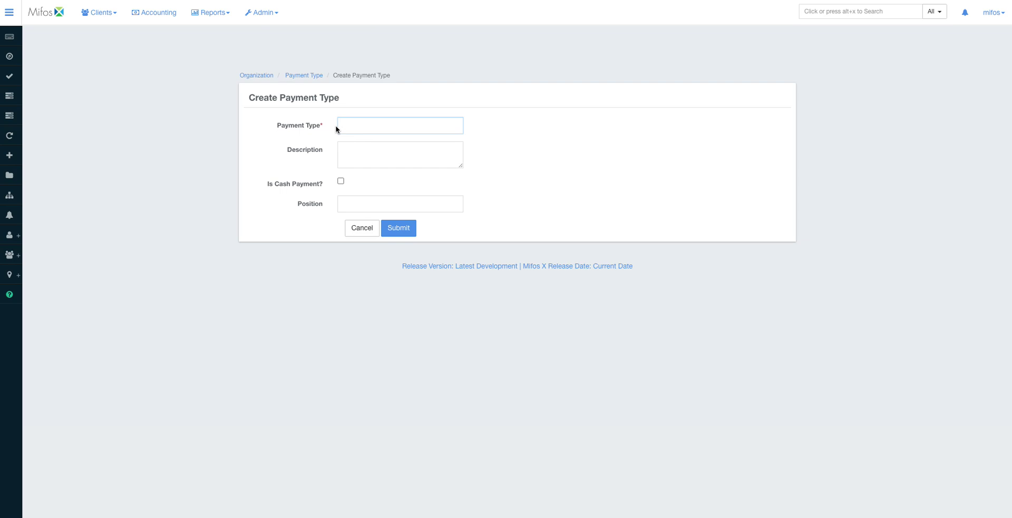
- Create payment type 'DFCU bank' at position 3, described as used for payments from DFCU bank
text(DF)
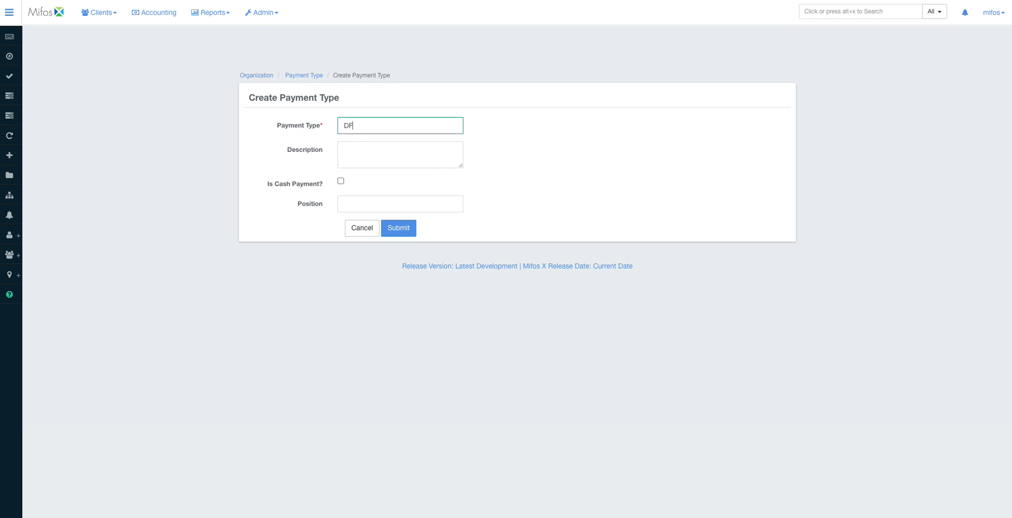
text(CU bank)
click(361, 157)
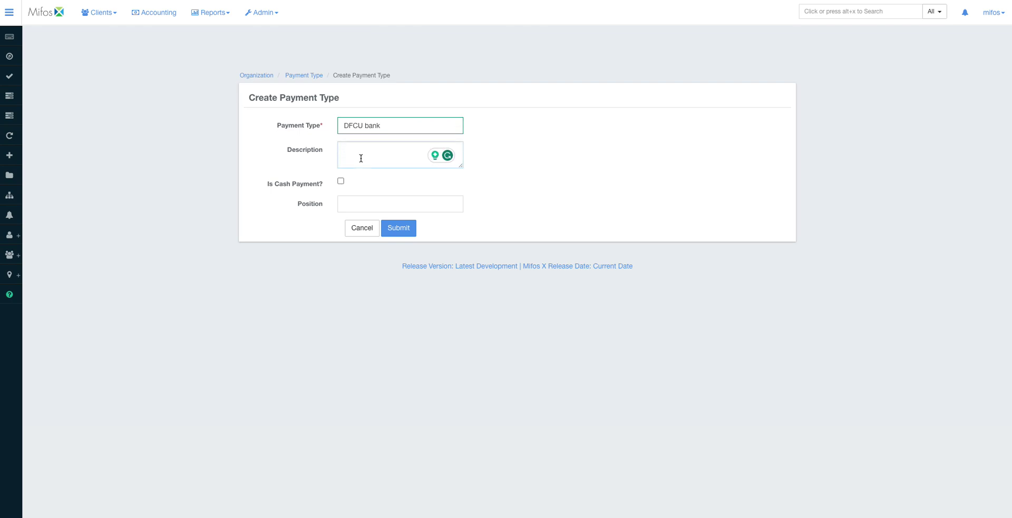
text(This)
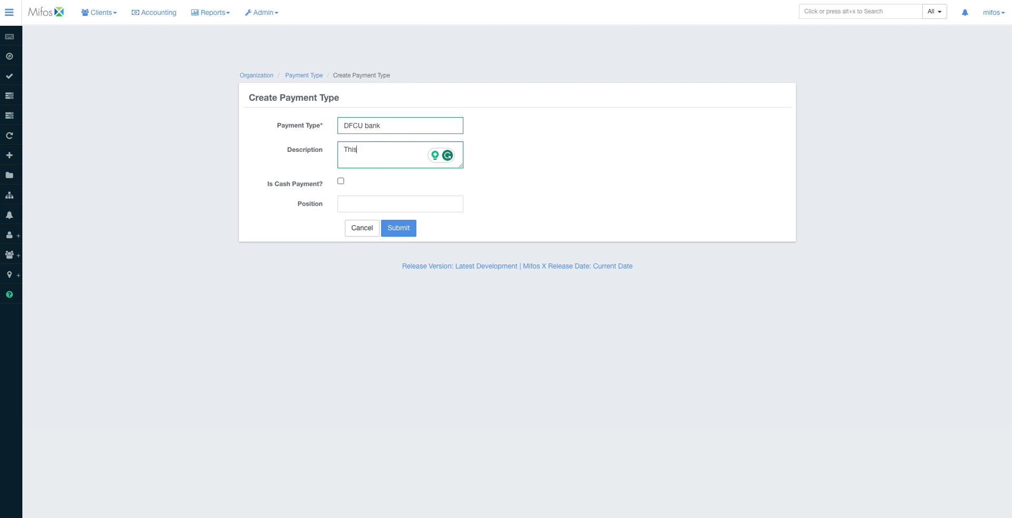
text( is a pyment type that is usd)
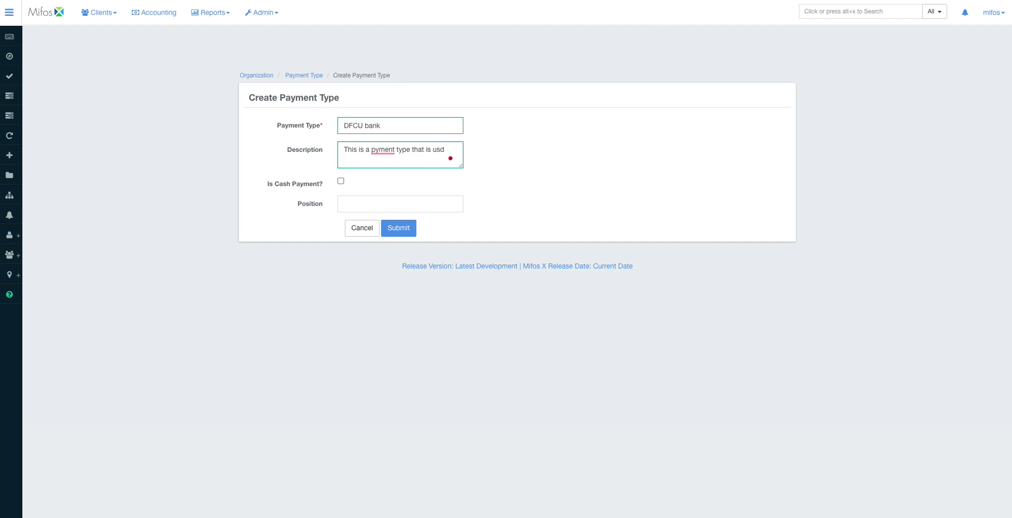
key(BackSpace)
text(ed fo)
key(BackSpace)
text(or payments from DFCU bank)
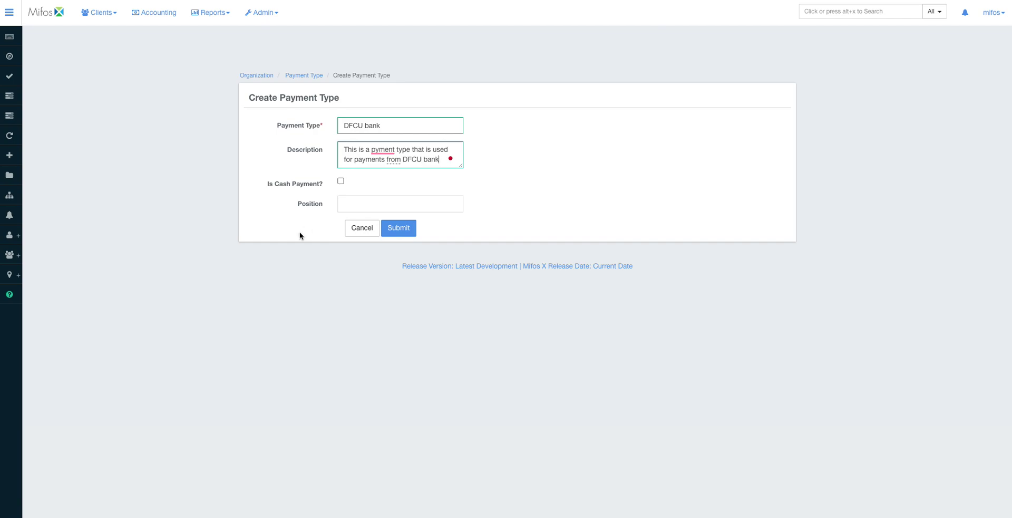
click(359, 200)
text(3)
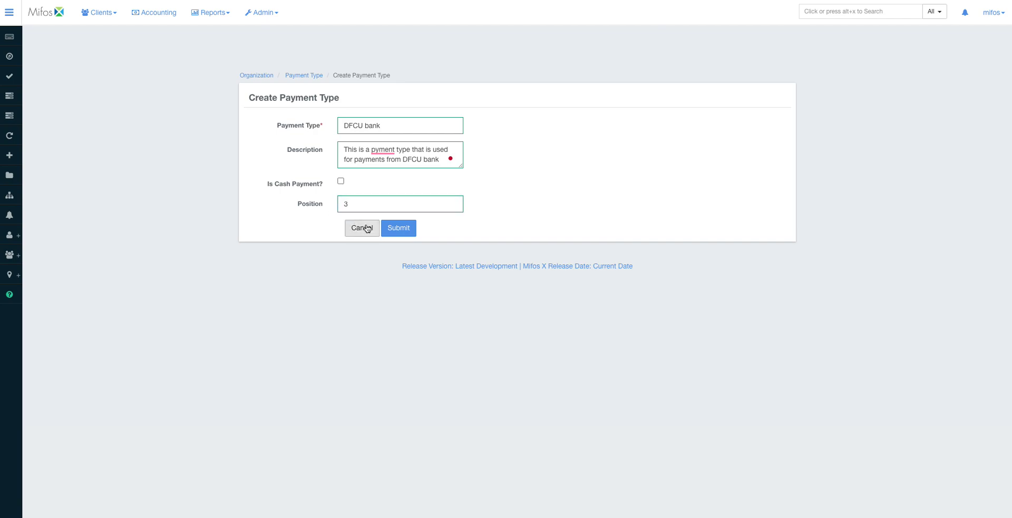
click(392, 230)
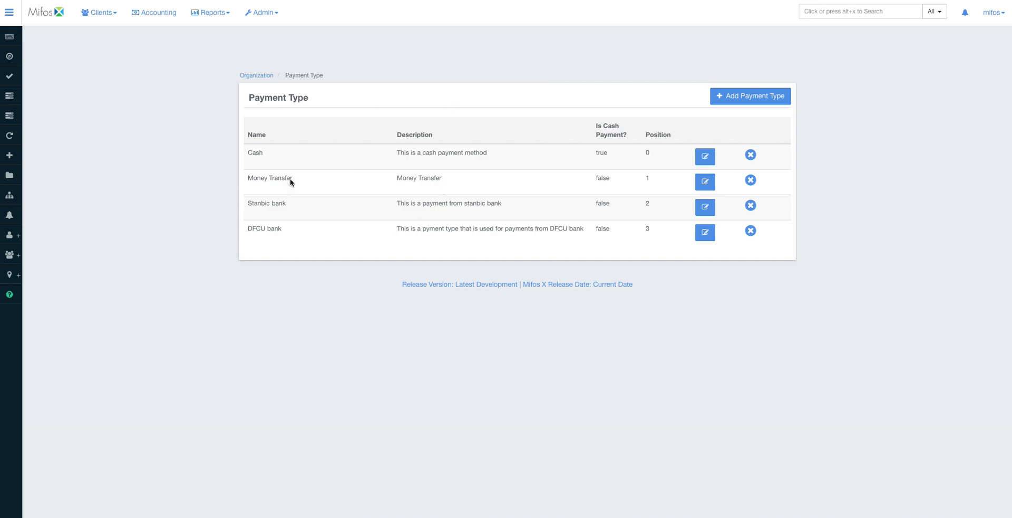
- Return to the Organization overview and open the Manage Employees list
click(256, 76)
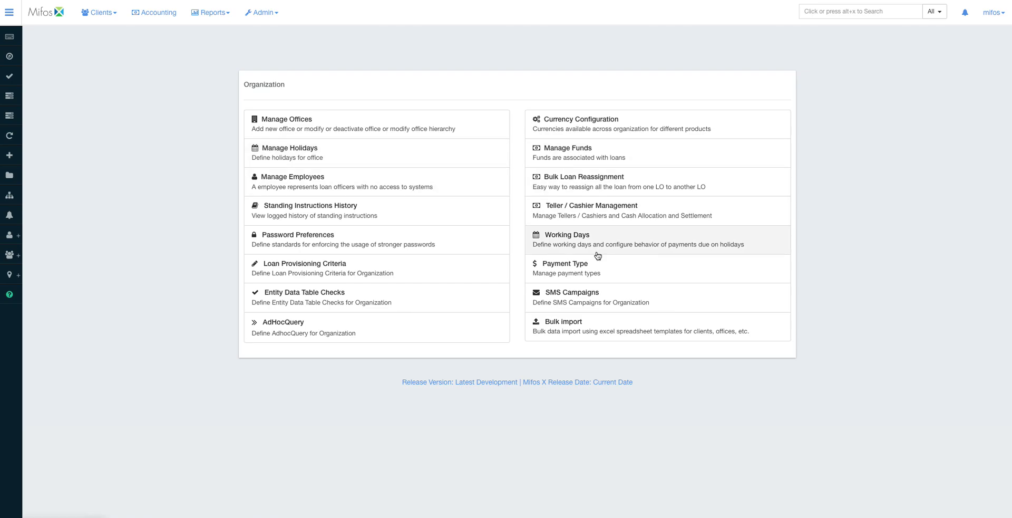
click(362, 177)
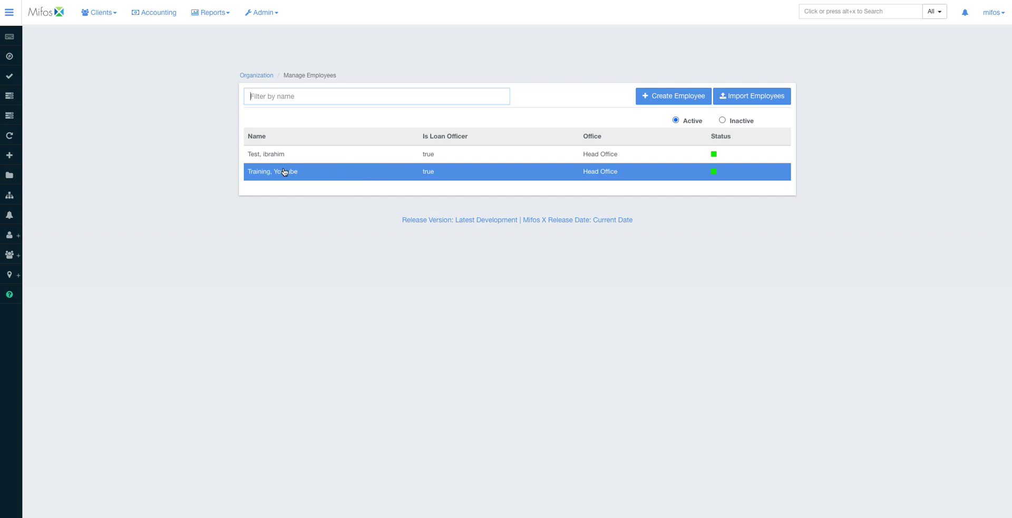
- Begin a Create Employee form with the office set to Kampala Office
click(655, 97)
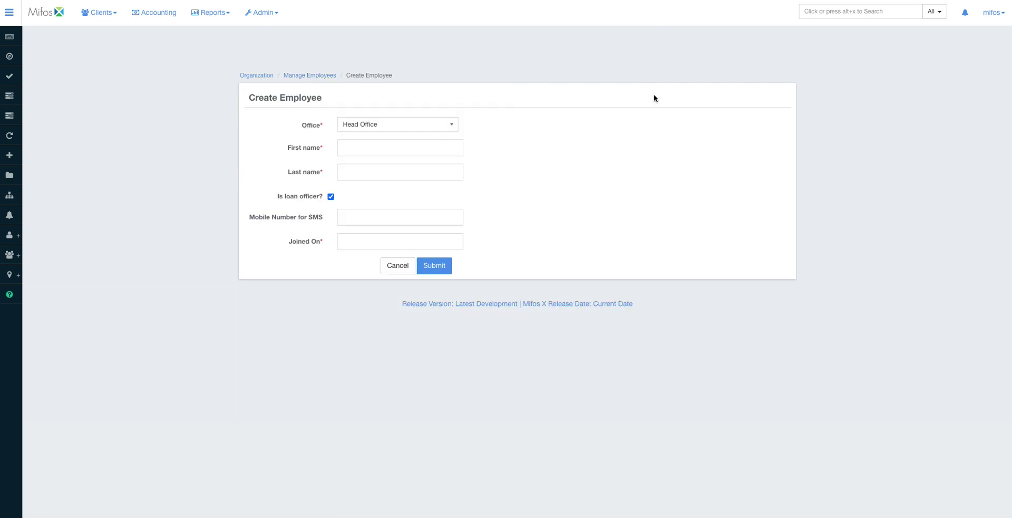
click(432, 124)
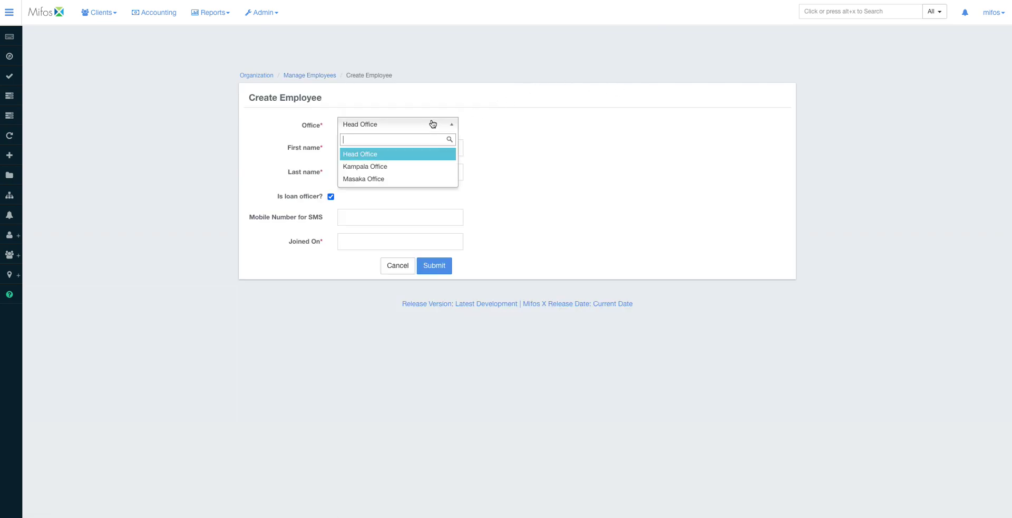
click(404, 167)
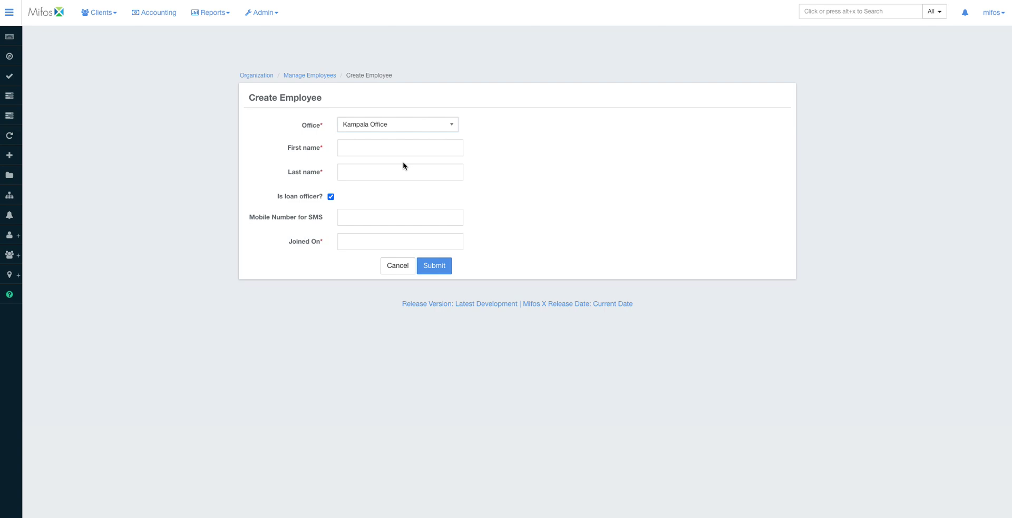
- Enter the employee's first name, last name and mobile number
click(353, 145)
text(Ibrahim)
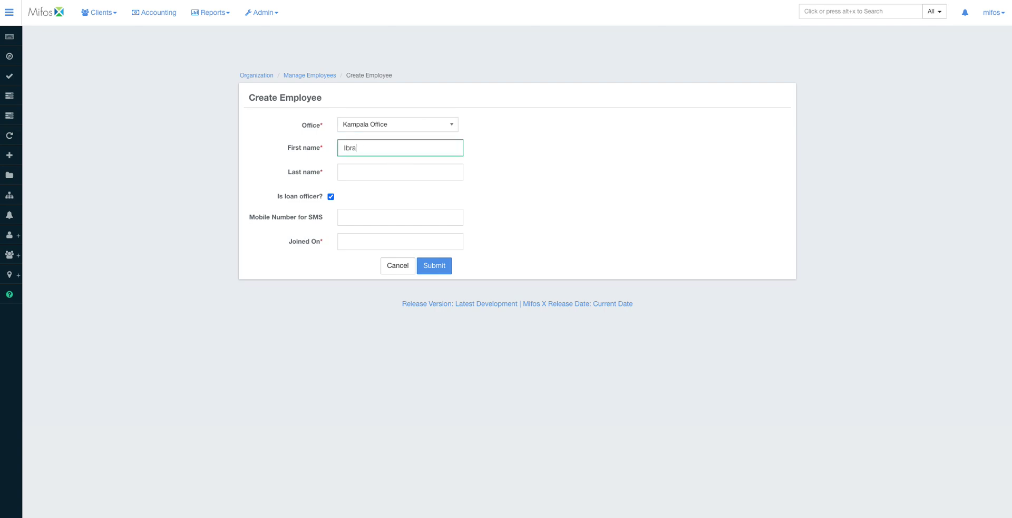
click(355, 172)
text(Othername)
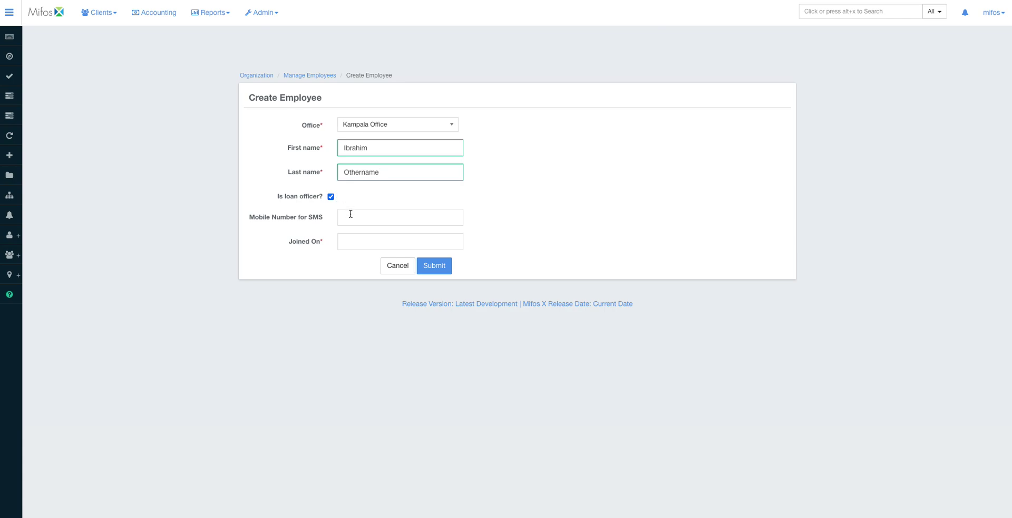
click(350, 215)
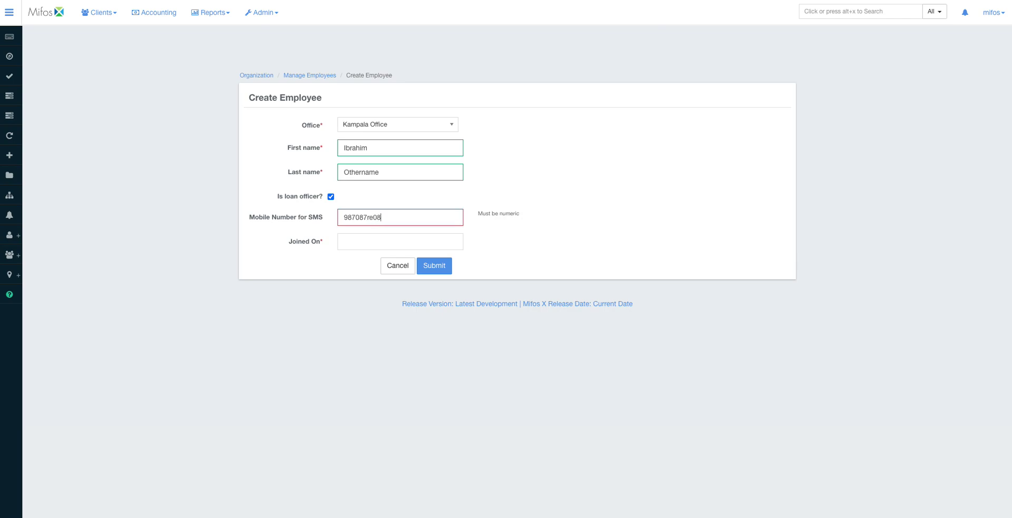
- Set the joining date to 05 October 2022 and submit the employee record
click(346, 244)
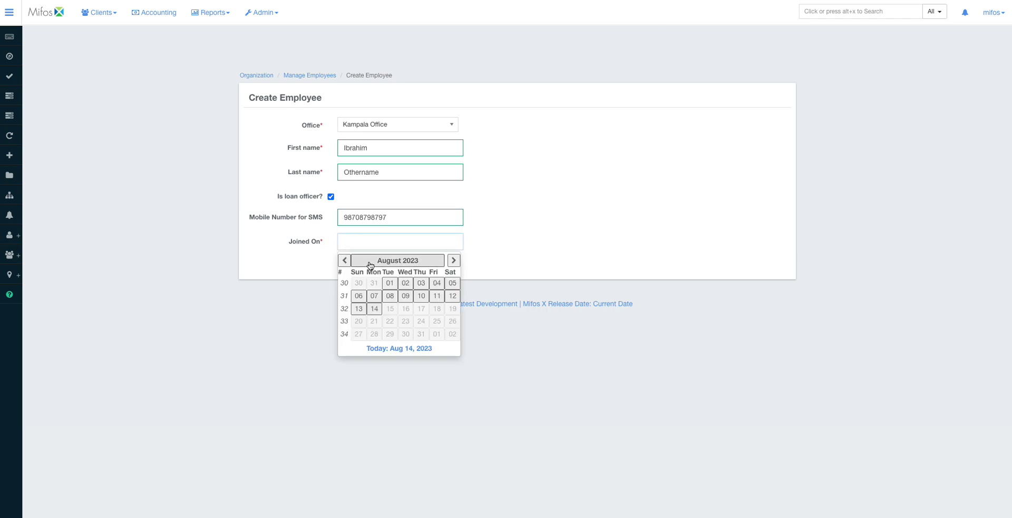
click(344, 260)
click(344, 260)
click(345, 260)
click(344, 260)
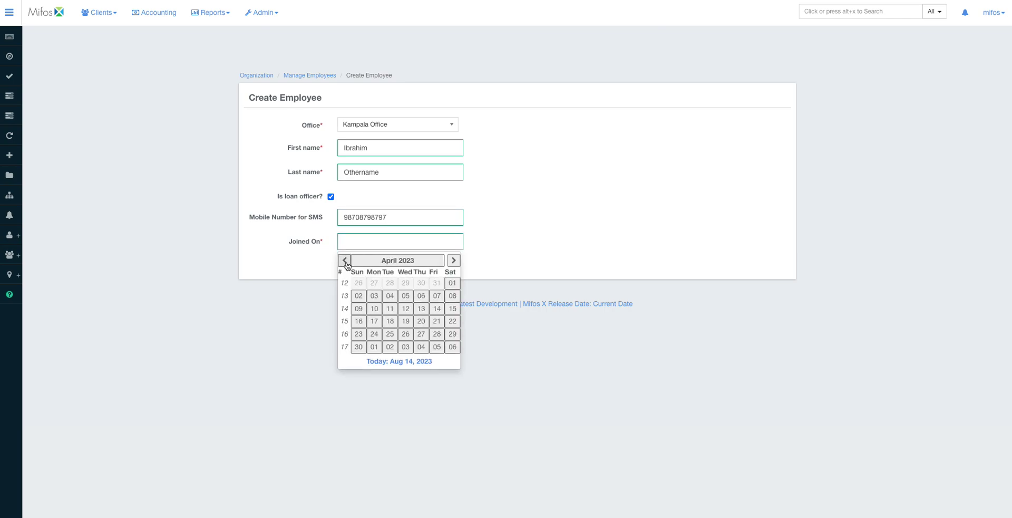
click(345, 260)
click(345, 260)
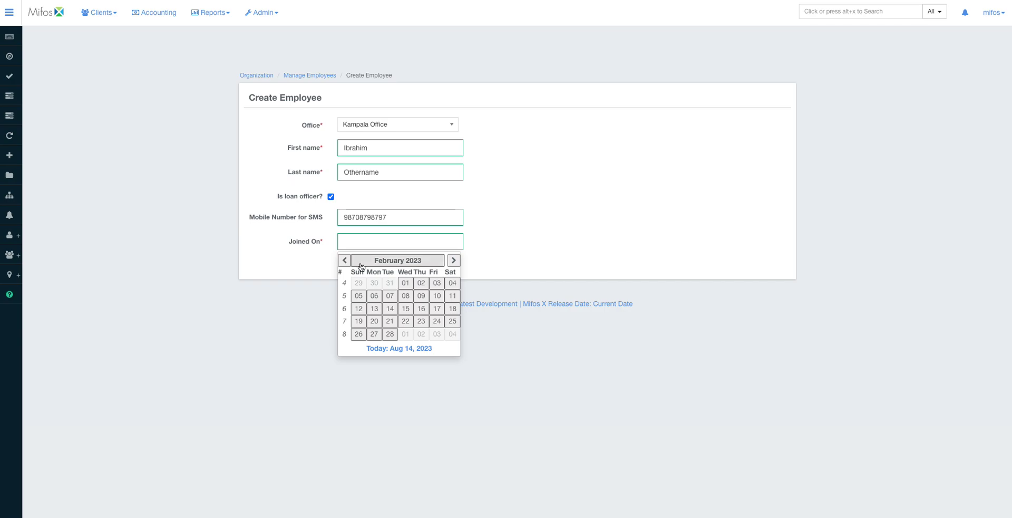
click(345, 261)
click(345, 261)
click(345, 261)
click(344, 260)
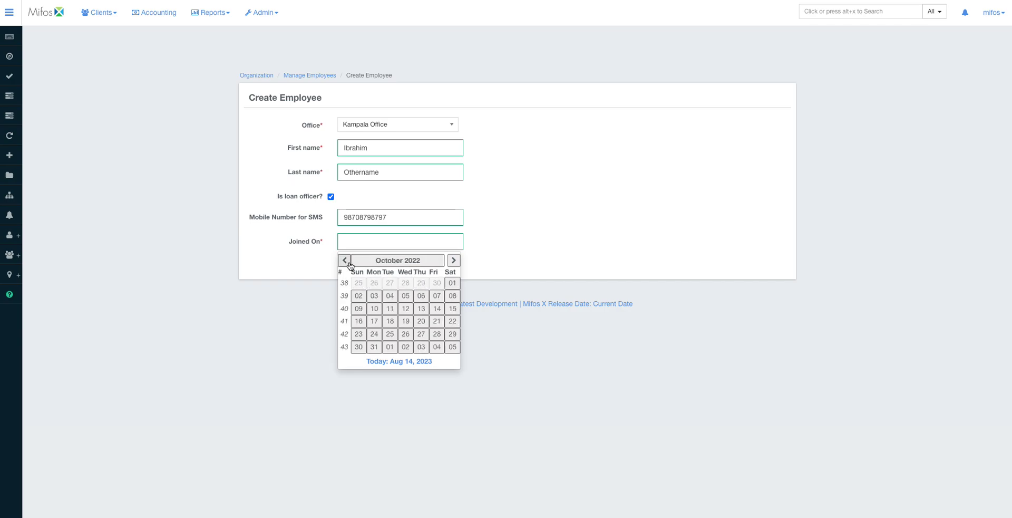
click(401, 298)
click(436, 266)
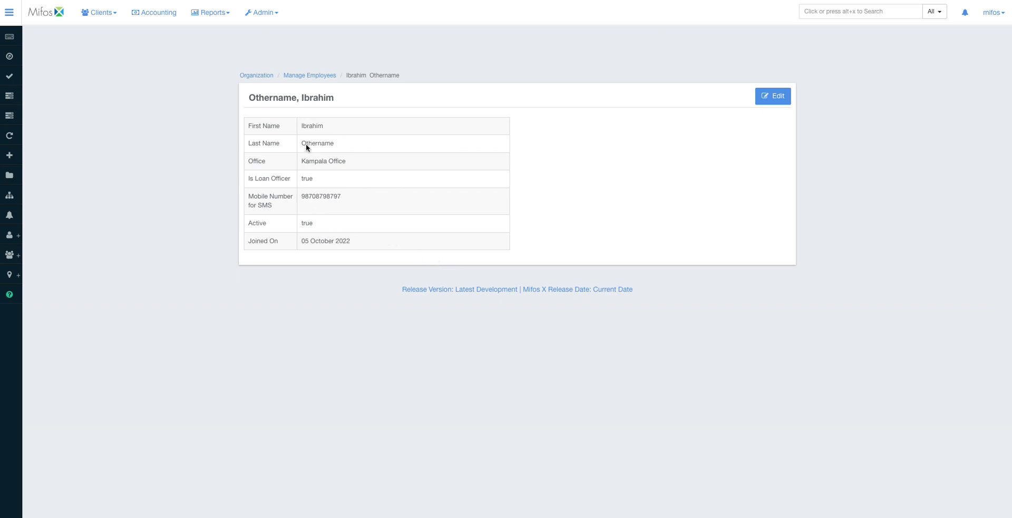
- Go back through Manage Employees to the Organization settings page
click(307, 76)
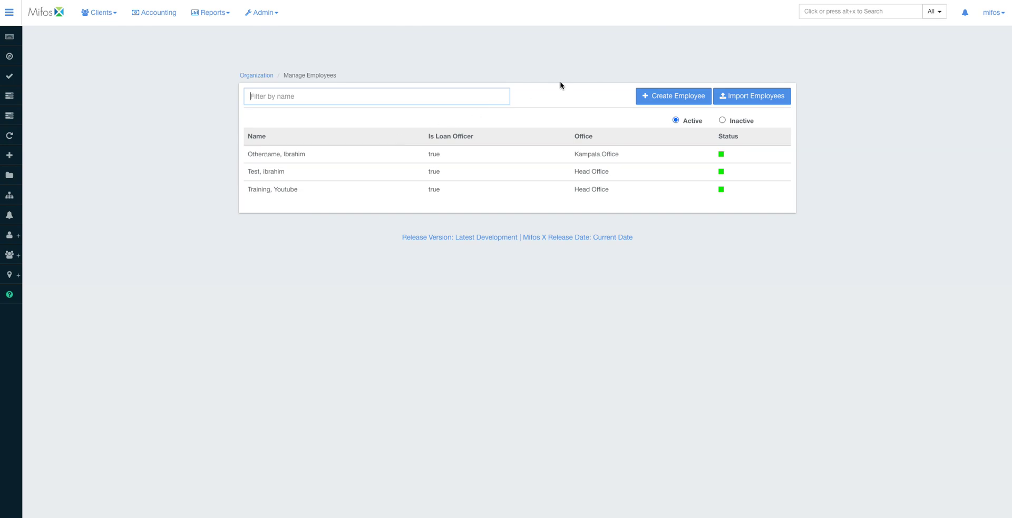
click(254, 76)
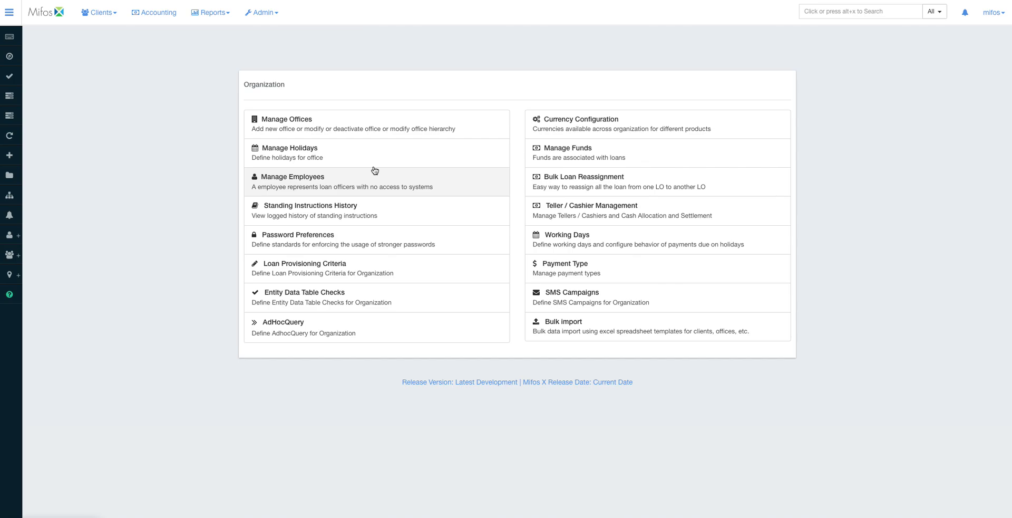
- Save the 6–50 character password rule needing upper case, lower case and a digit, then open Bulk Import
click(346, 236)
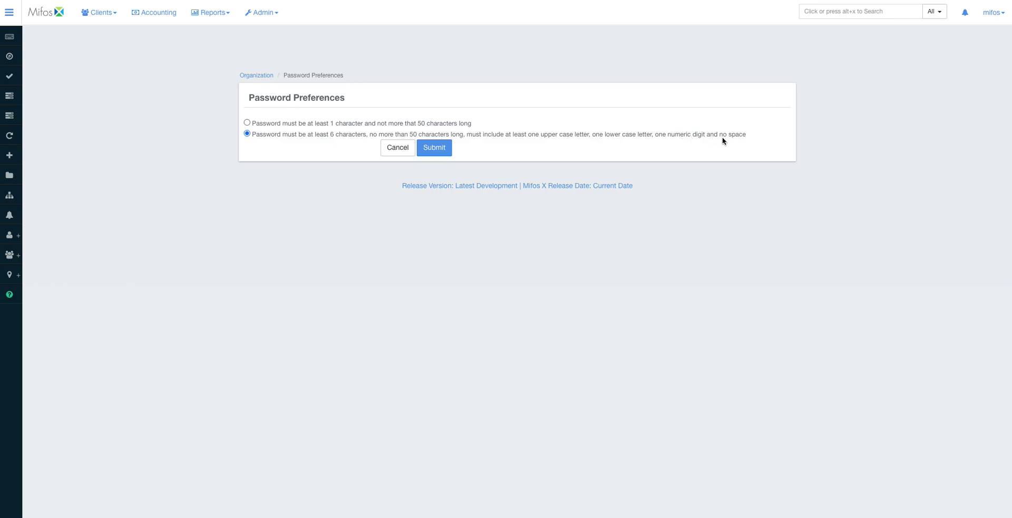
click(448, 152)
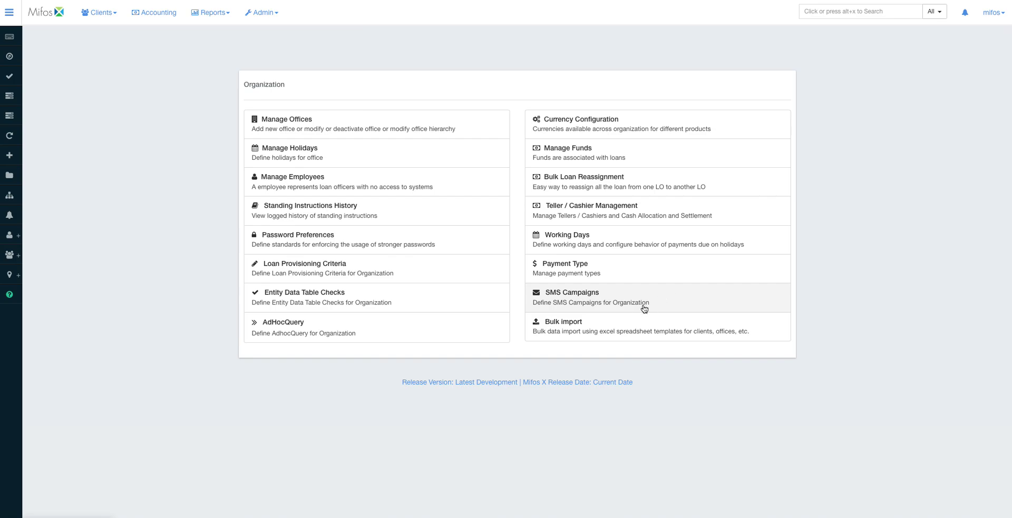
click(579, 327)
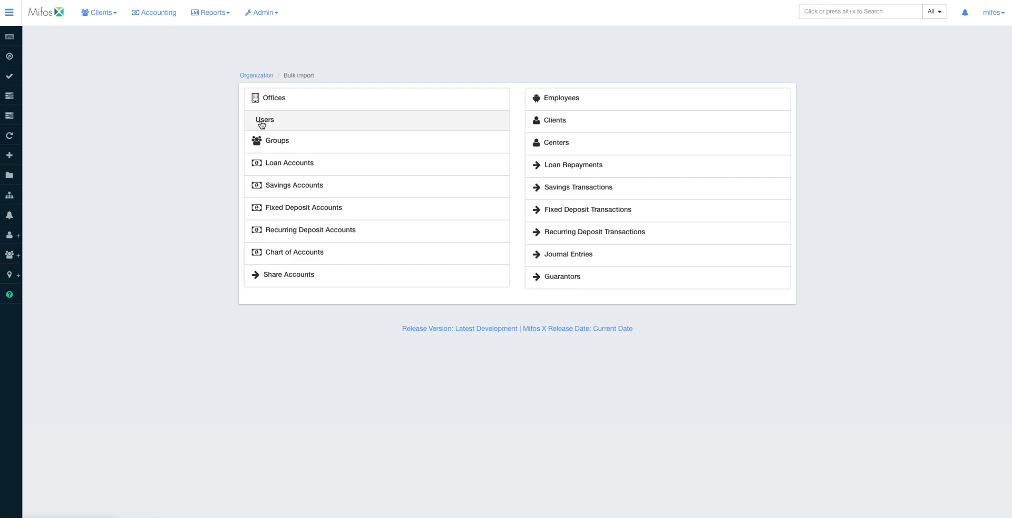
click(259, 75)
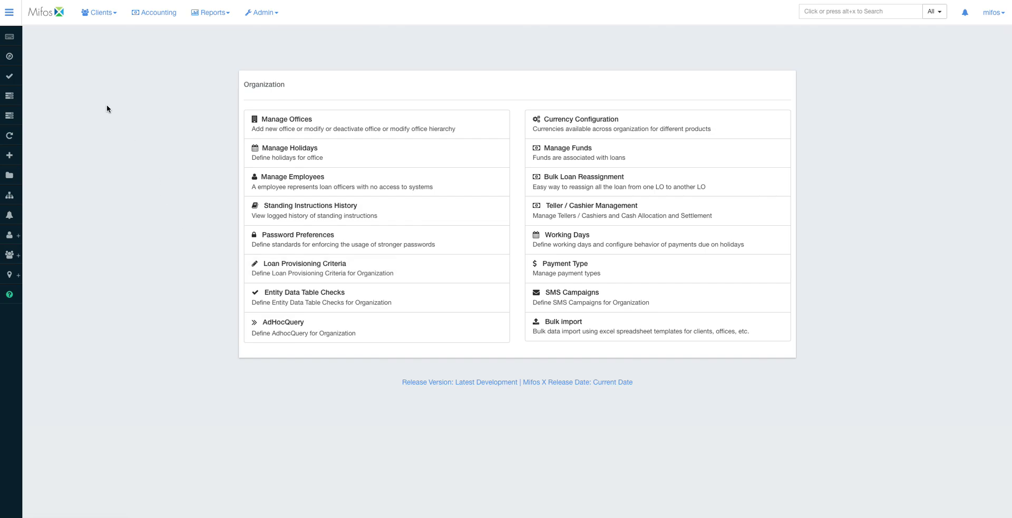
- View the Admin > System settings, then return to the Mifos X home page
click(264, 12)
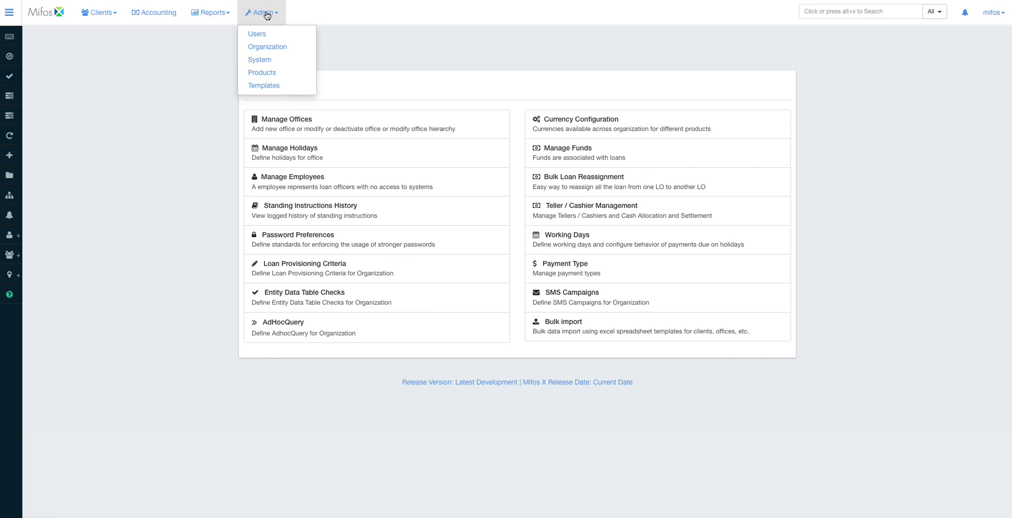
click(271, 62)
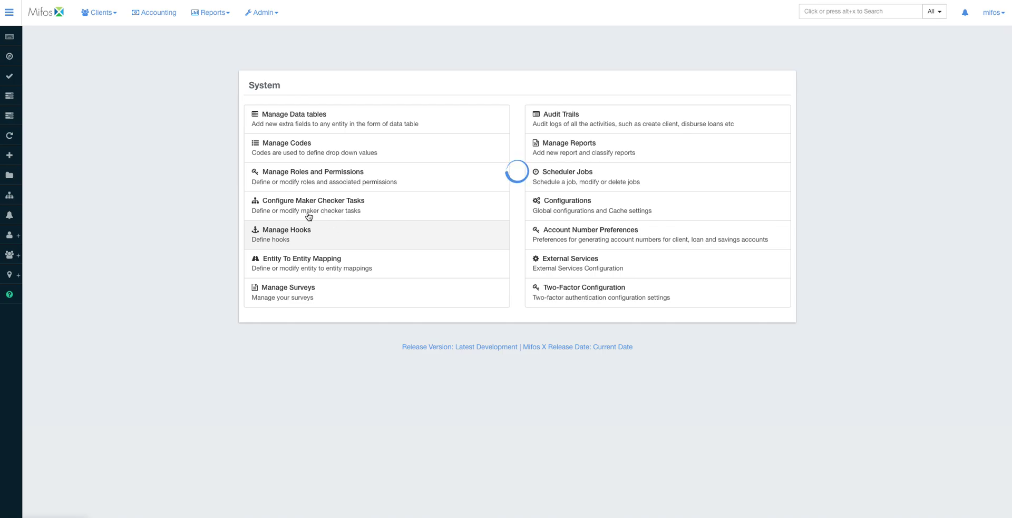
click(109, 19)
click(59, 14)
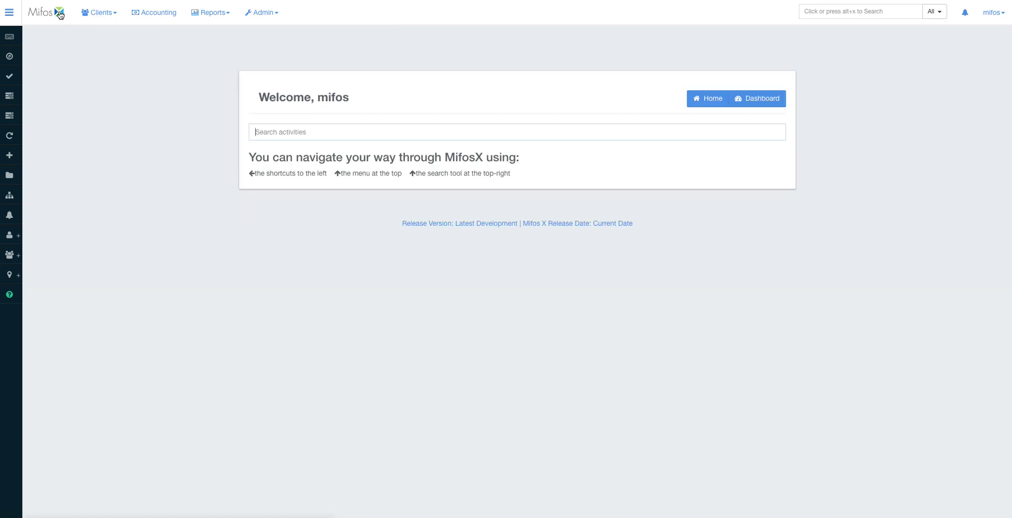
click(99, 12)
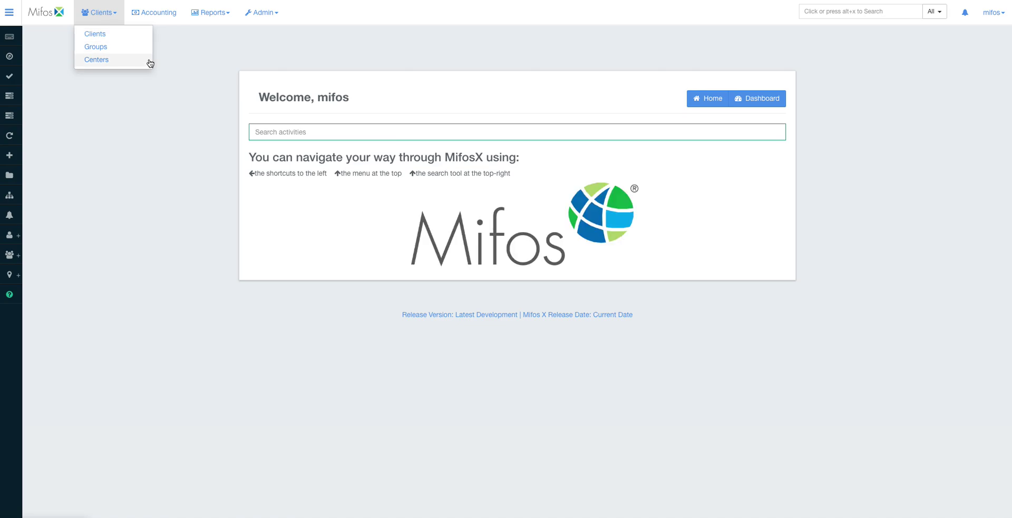